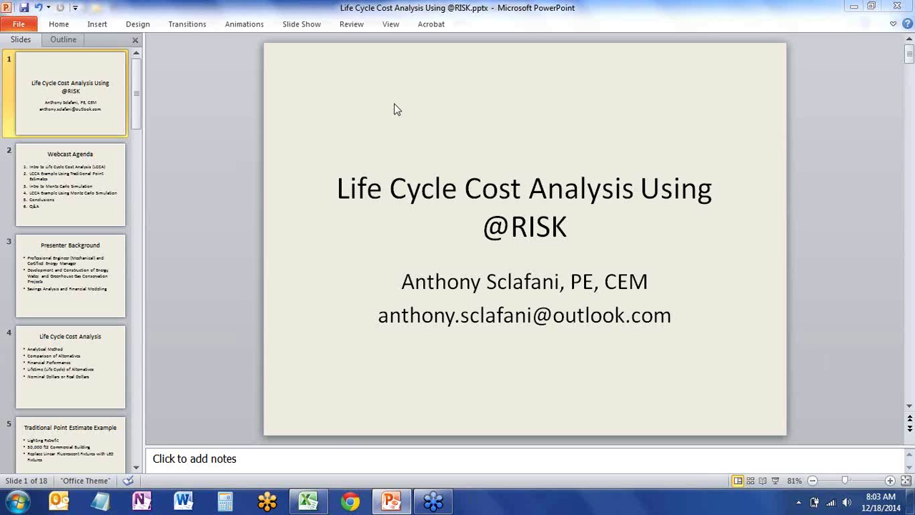
- Present the slides from Webcast Agenda through Presenter Background and Life Cycle Cost Analysis to the lighting retrofit introduction of Traditional Point Estimate Example
scroll(893, 273, "down", 1)
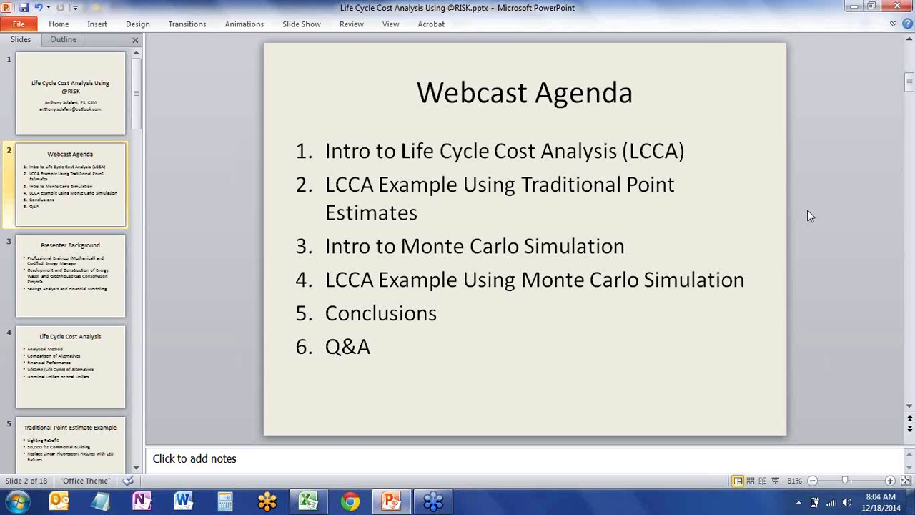
left_click(67, 256)
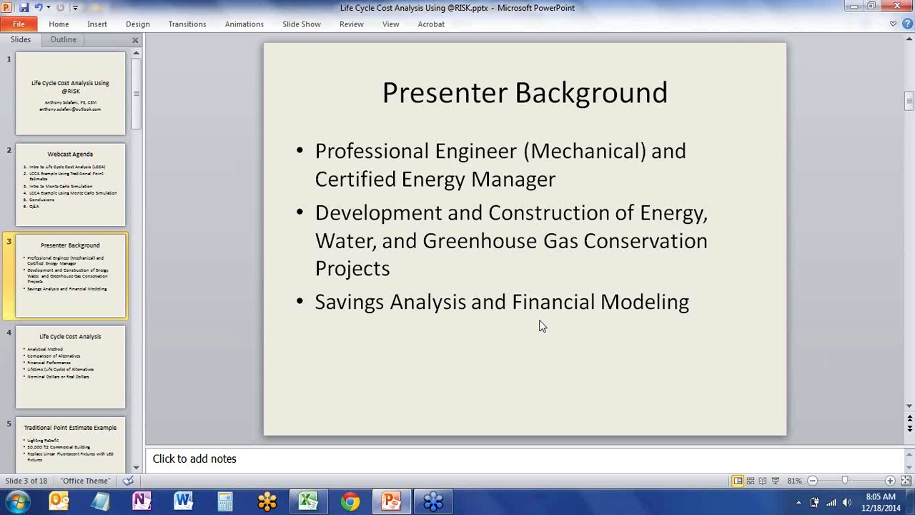
left_click(85, 372)
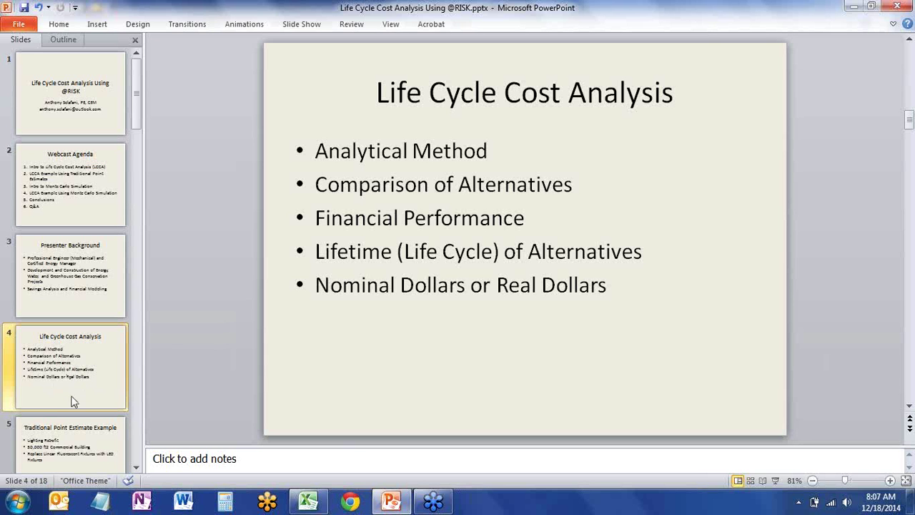
left_click(93, 437)
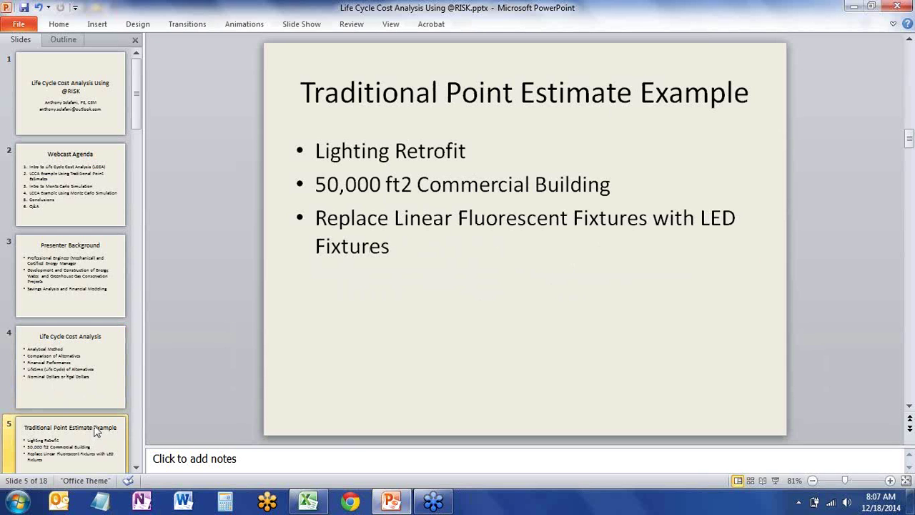
left_click(136, 468)
left_click(136, 467)
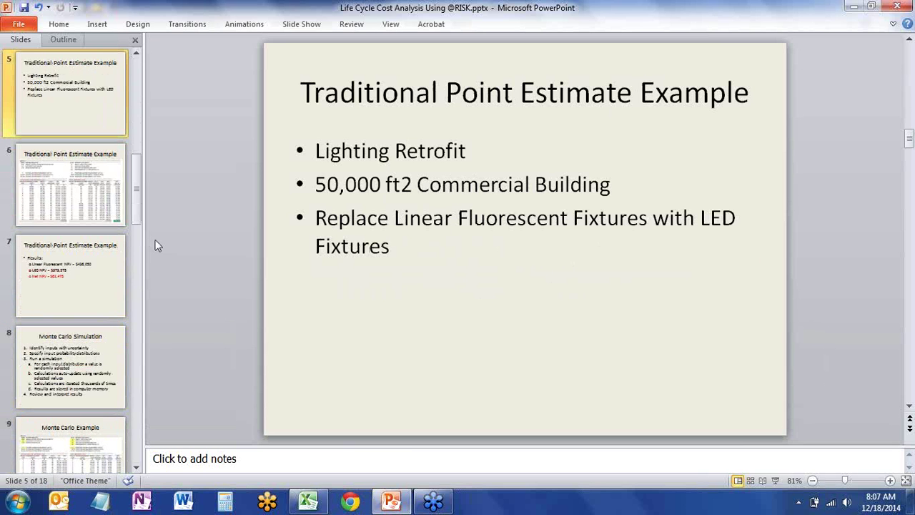
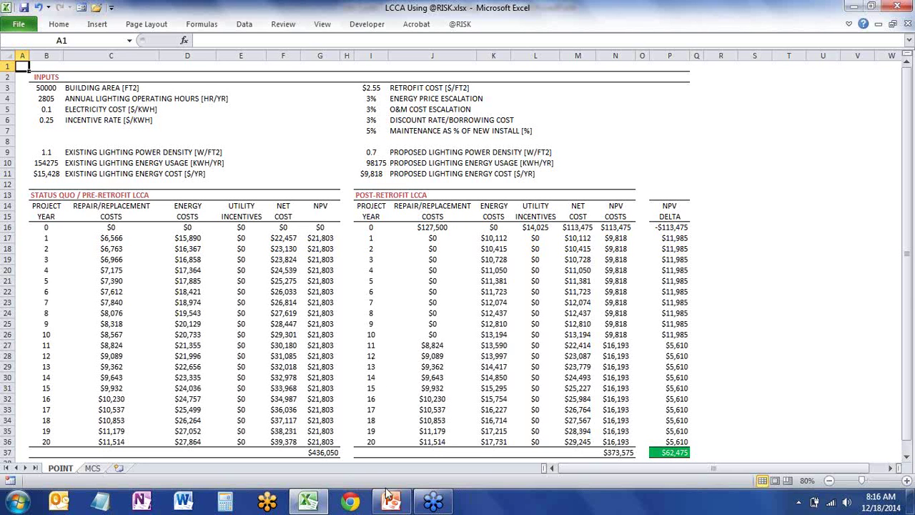
- Switch to the PowerPoint presentation and show the point estimate Results slide and the Monte Carlo Simulation slide
mouse_move(387, 504)
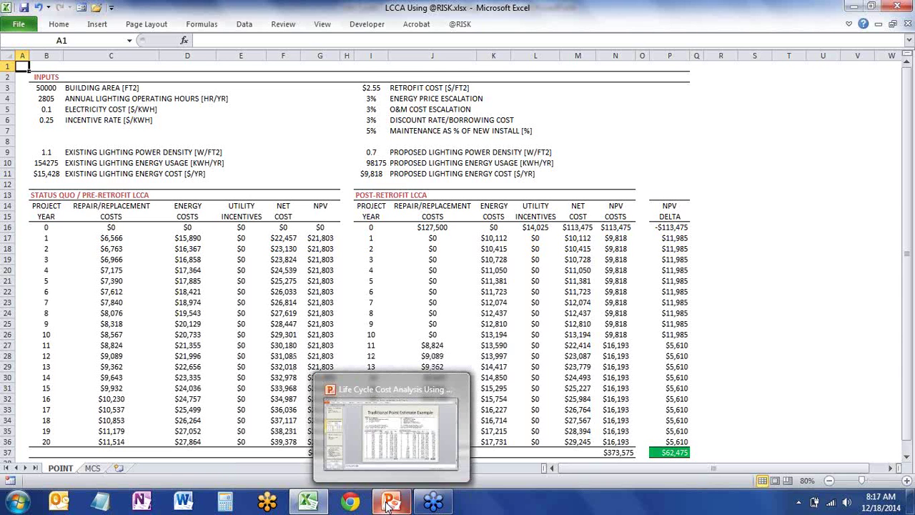
left_click(387, 504)
left_click(107, 272)
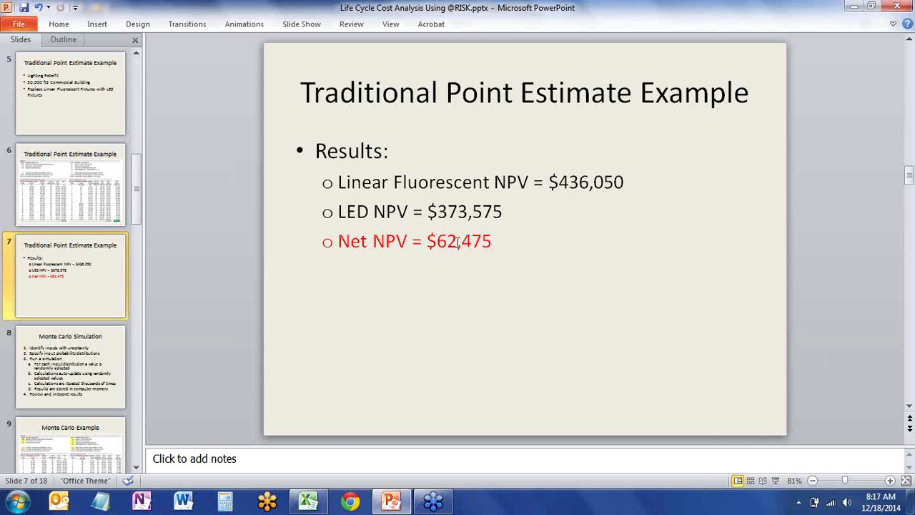
left_click(98, 350)
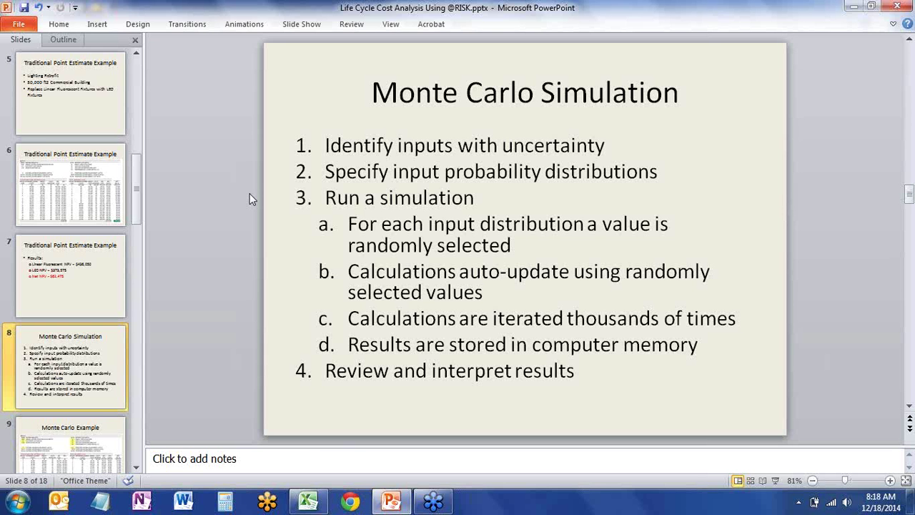
left_click(307, 503)
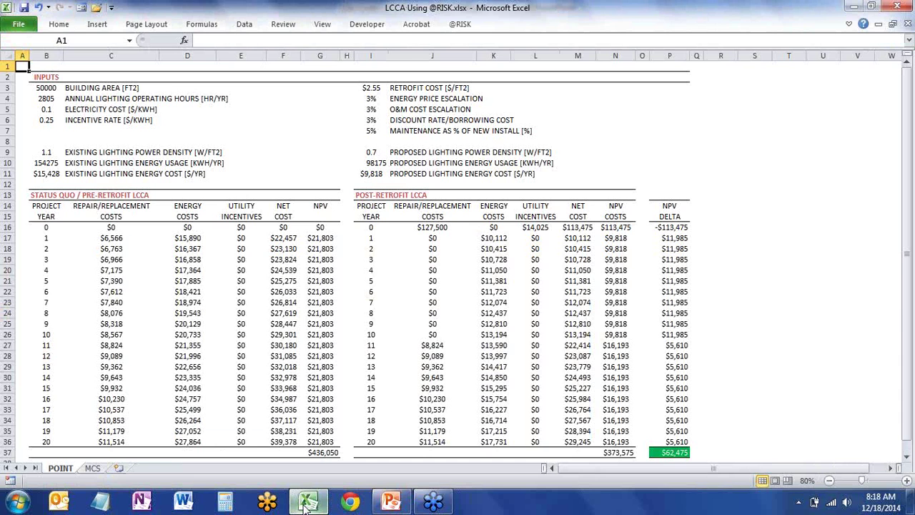
left_click(307, 503)
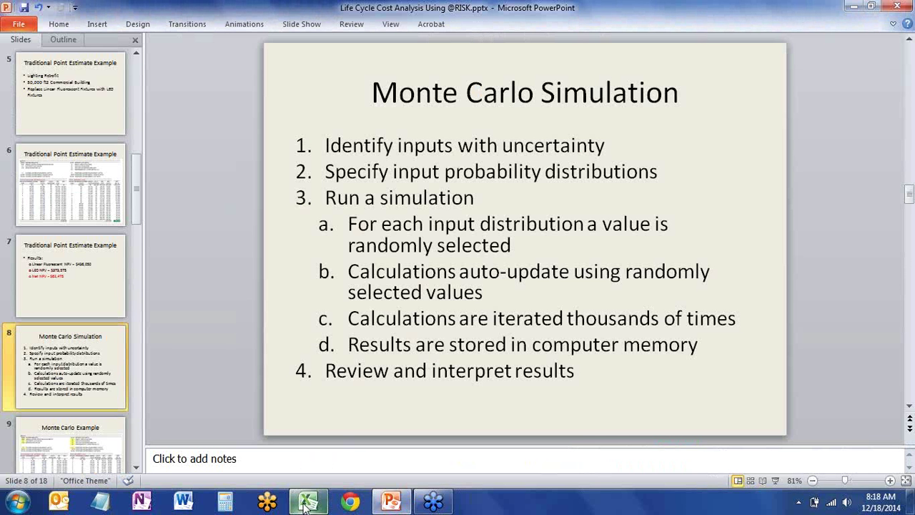
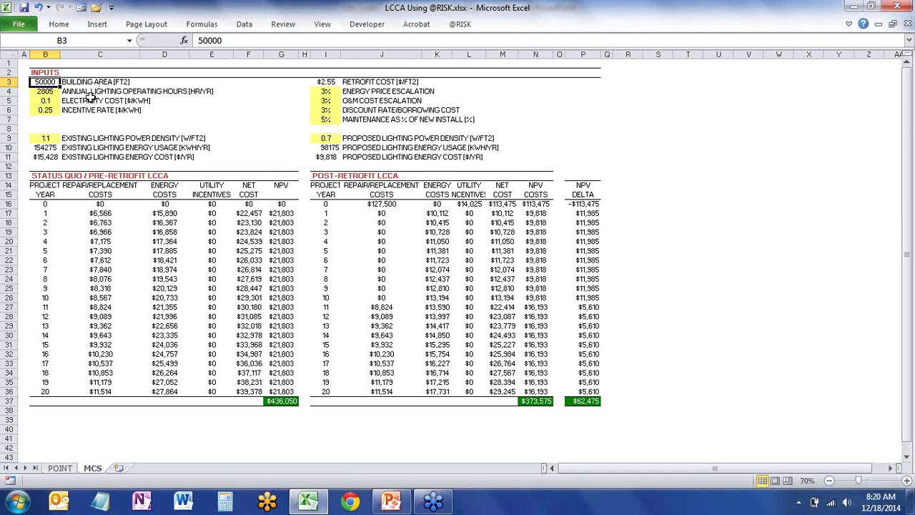
- Examine the uncertain inputs on the MCS sheet, from annual lighting operating hours to maintenance as a percentage of new install
left_click(54, 91)
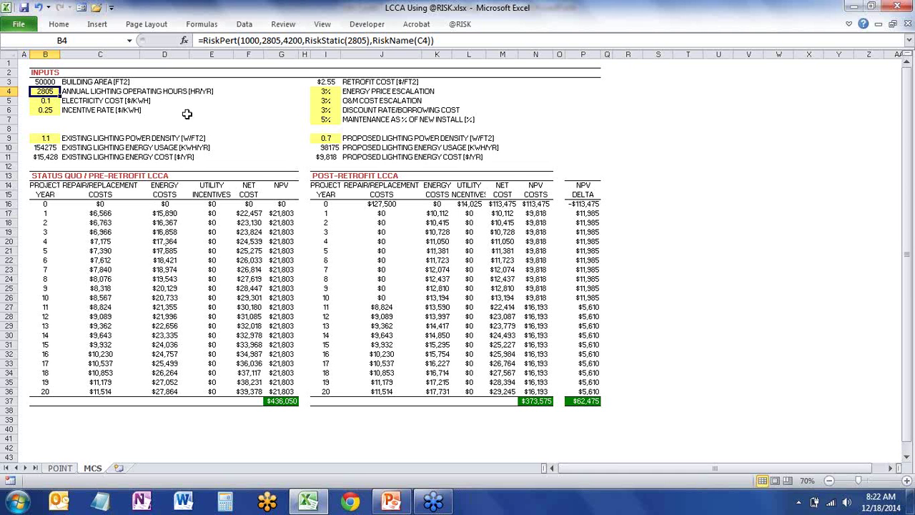
left_click(169, 102)
left_click(208, 98)
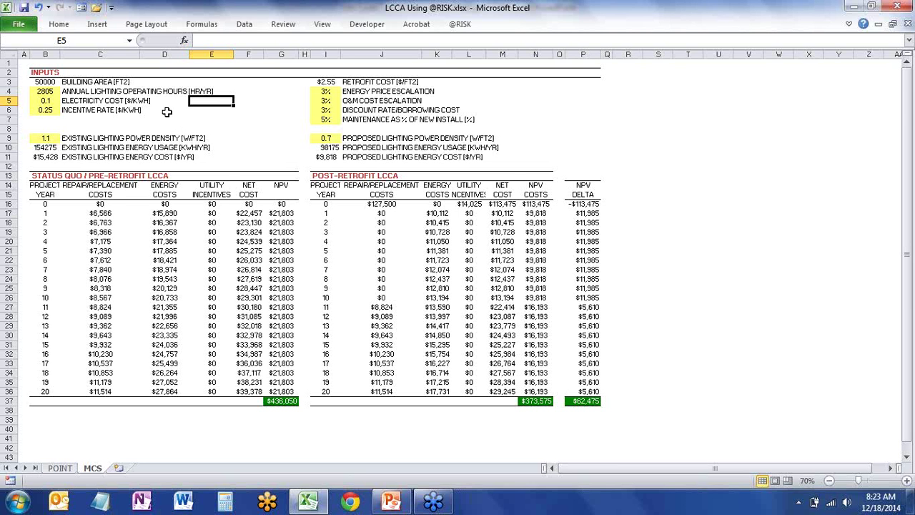
left_click(179, 112)
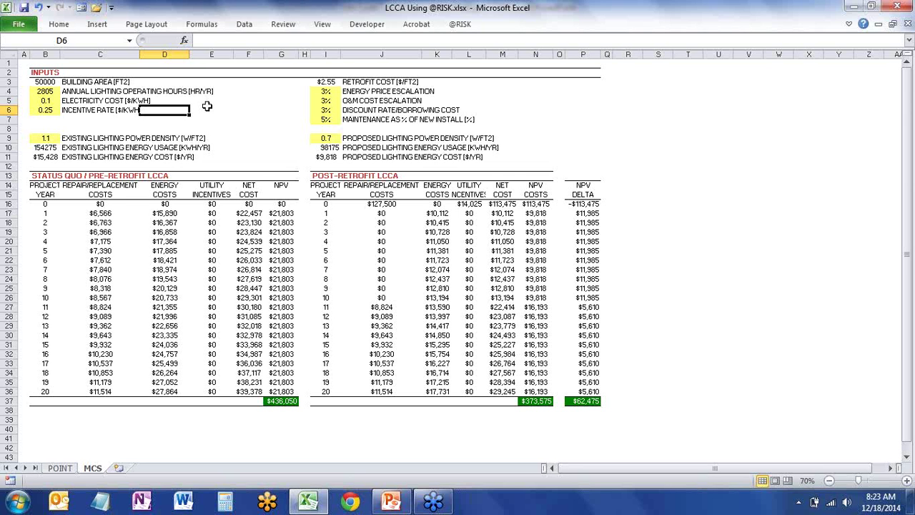
left_click(363, 90)
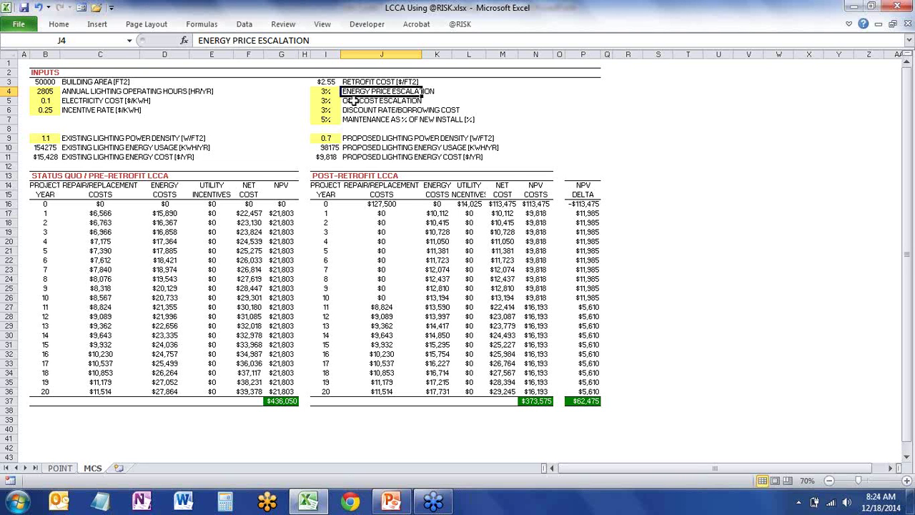
left_click(444, 101)
left_click(456, 101)
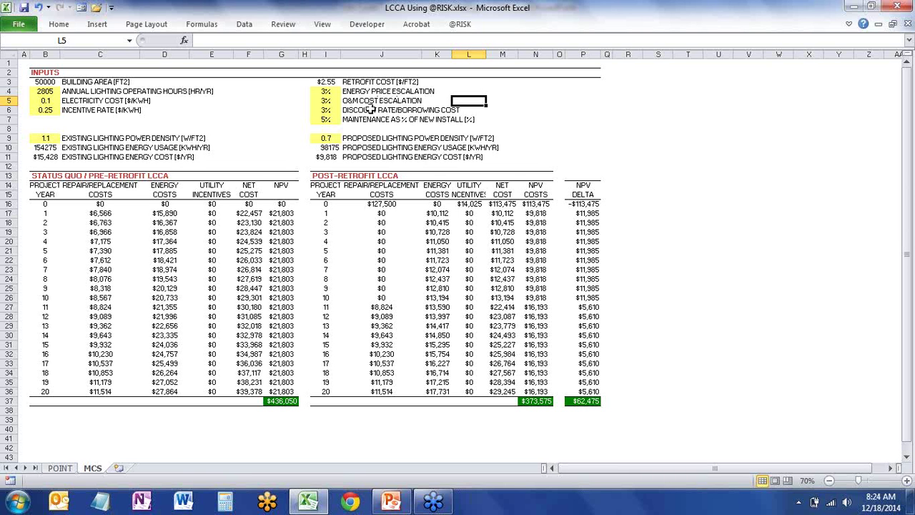
left_click(493, 110)
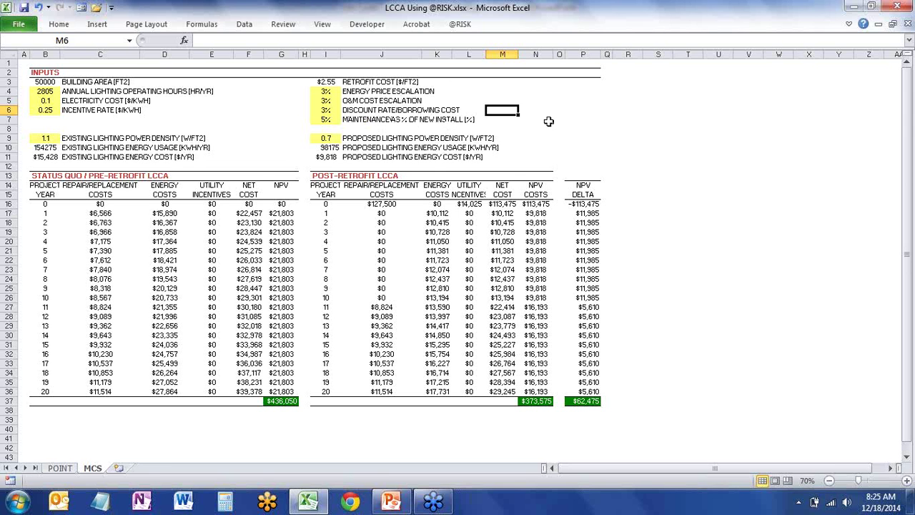
left_click(517, 121)
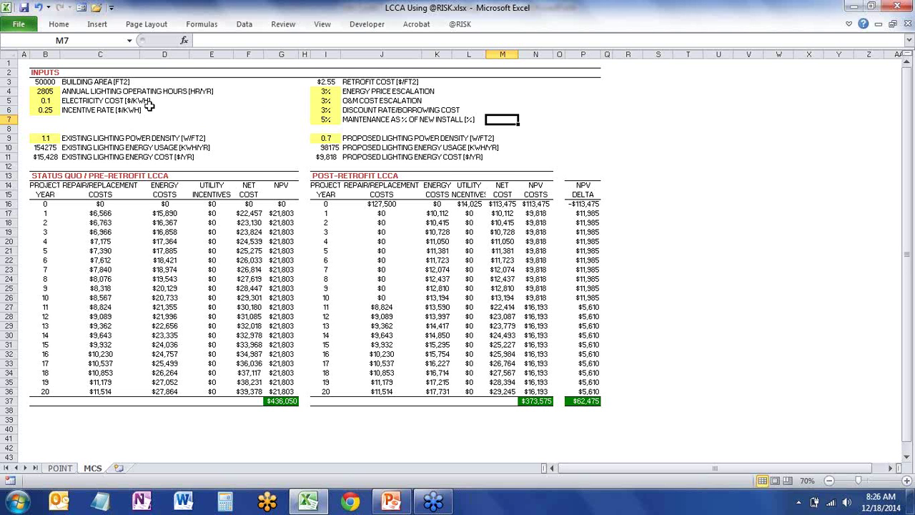
left_click(50, 92)
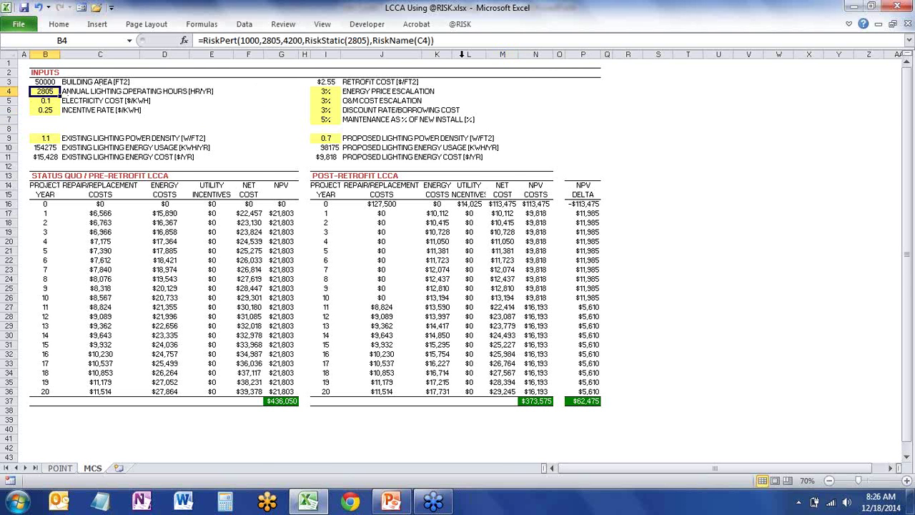
left_click(461, 25)
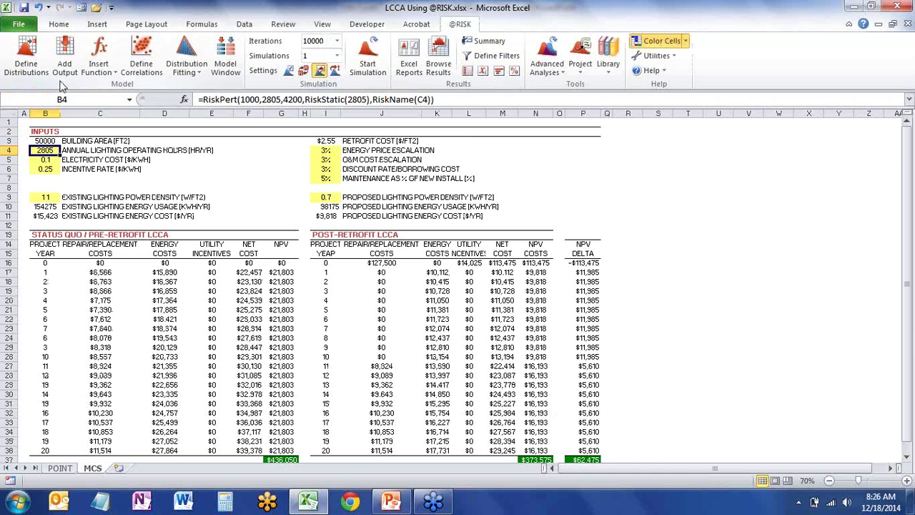
left_click(29, 50)
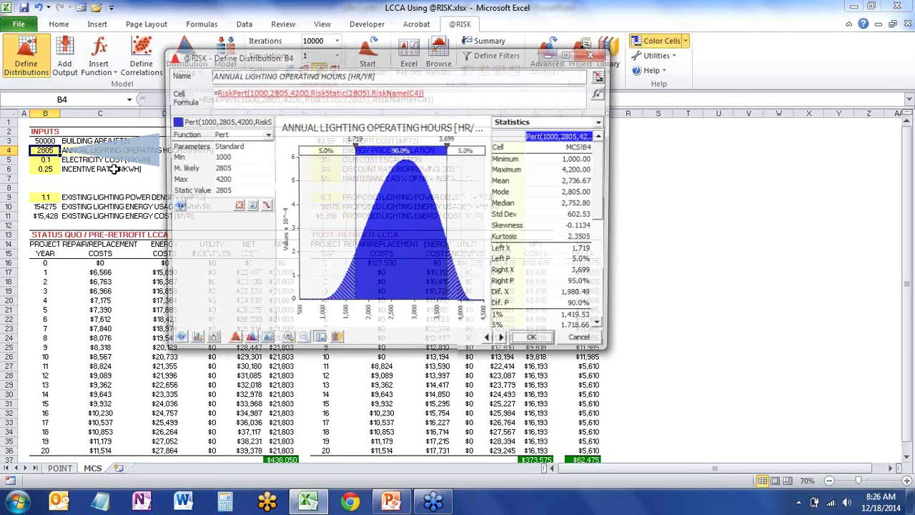
left_click_drag(610, 342, 822, 443)
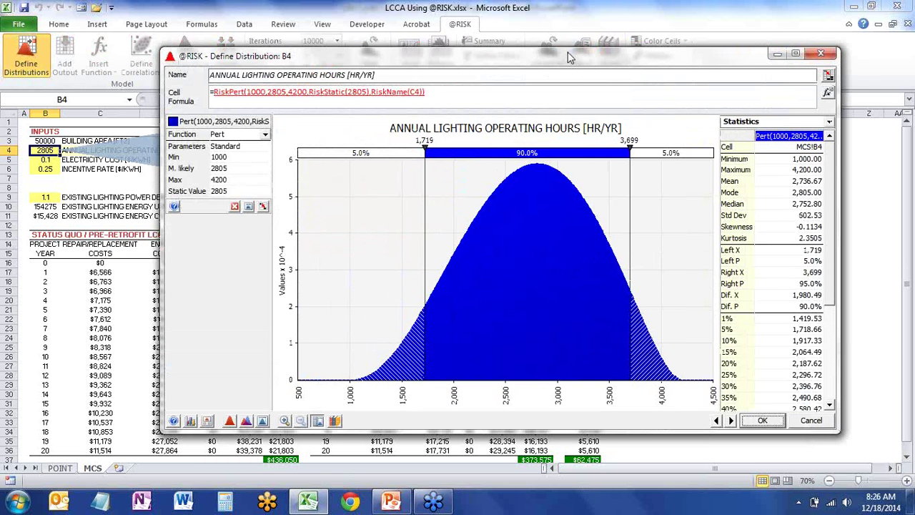
left_click_drag(457, 55, 357, 38)
left_click(123, 117)
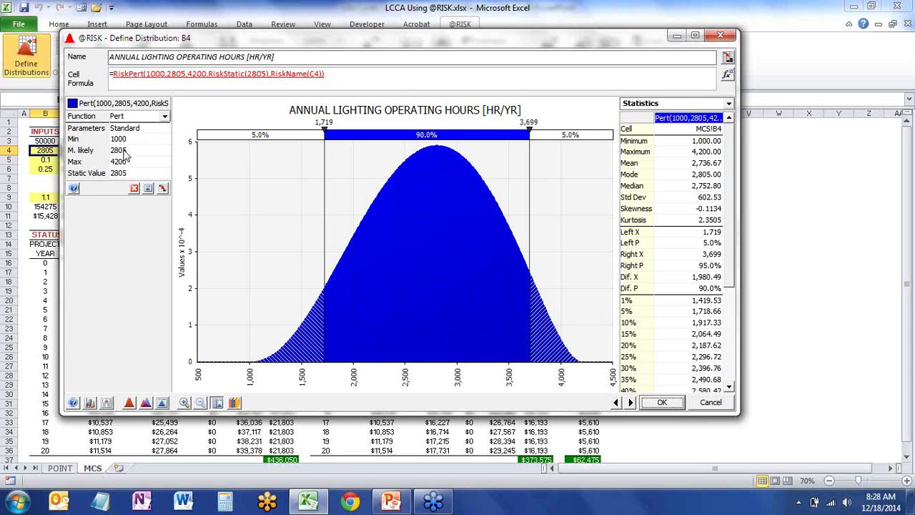
left_click(126, 151)
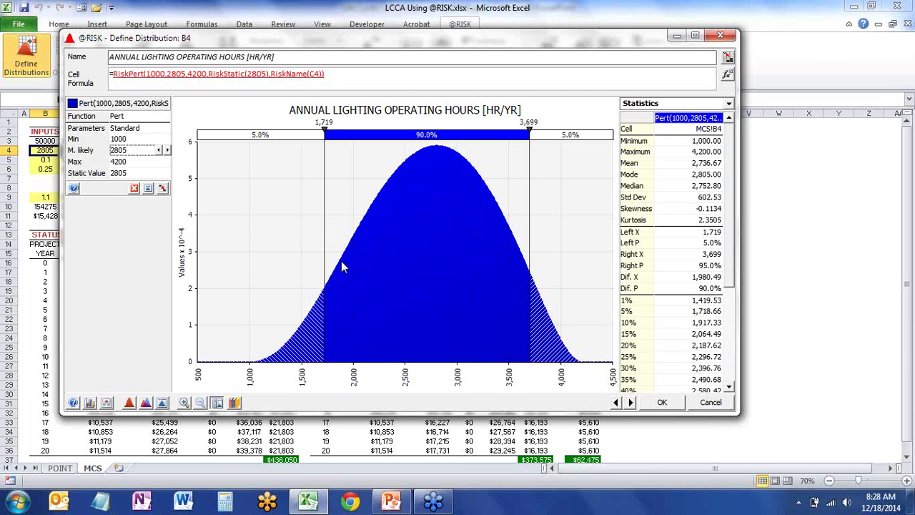
left_click(707, 403)
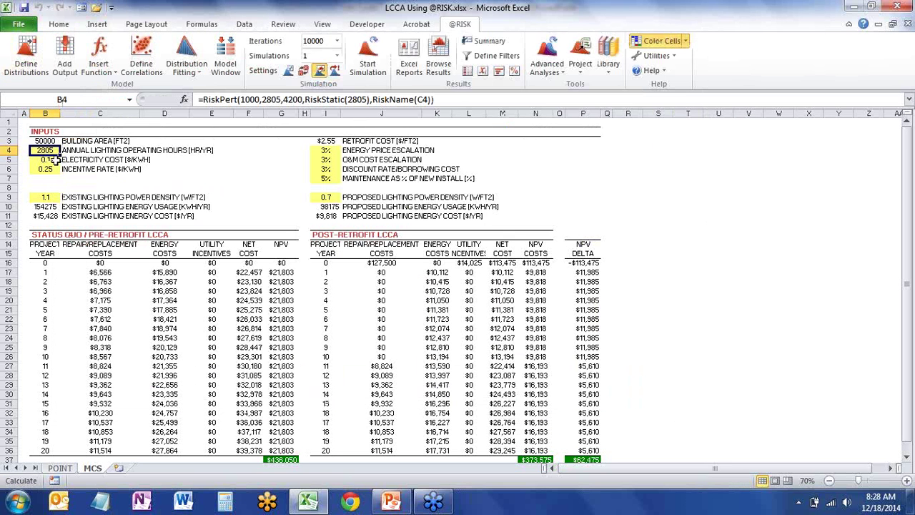
left_click(45, 159)
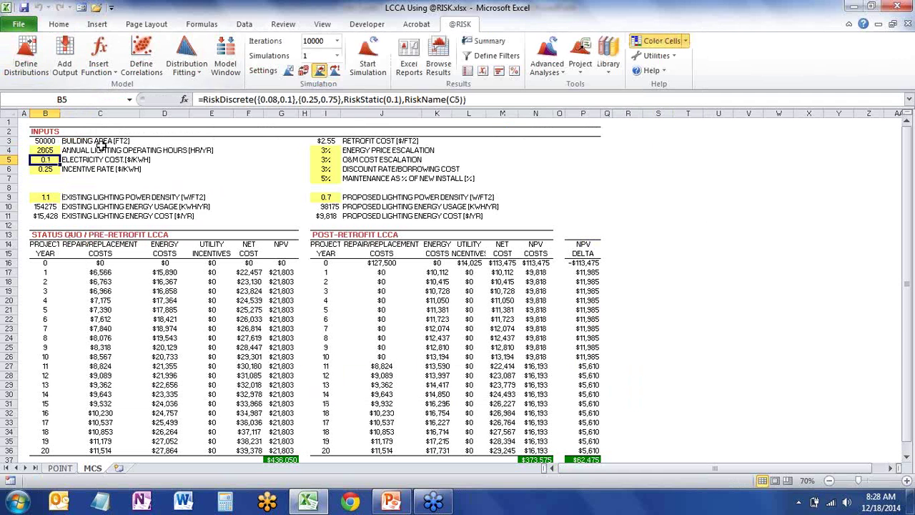
left_click(30, 50)
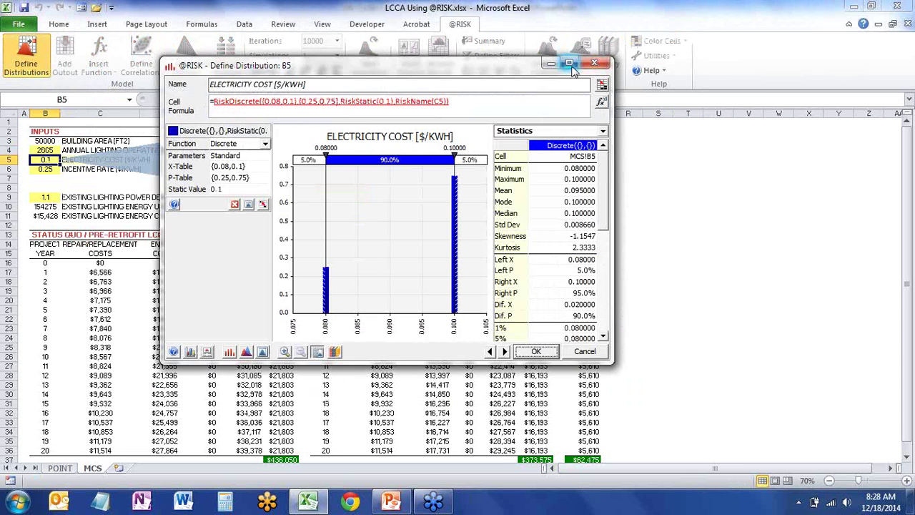
left_click(570, 64)
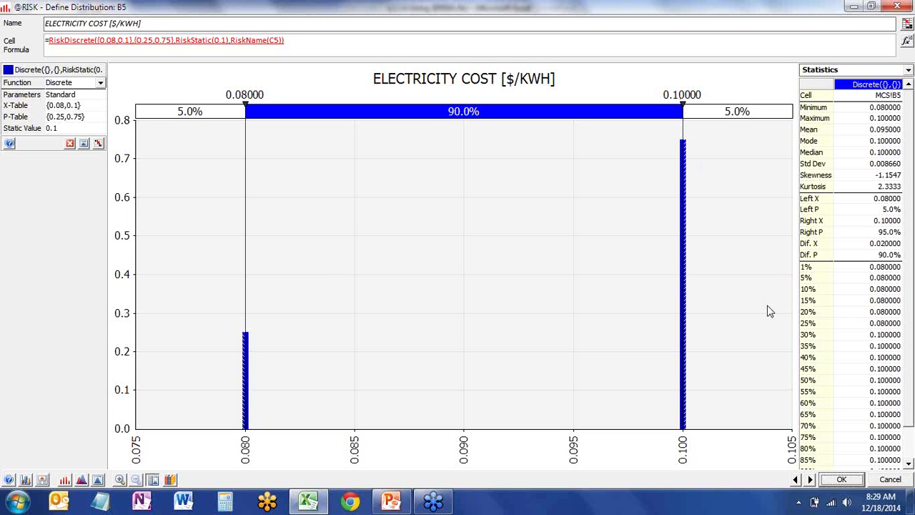
left_click(896, 8)
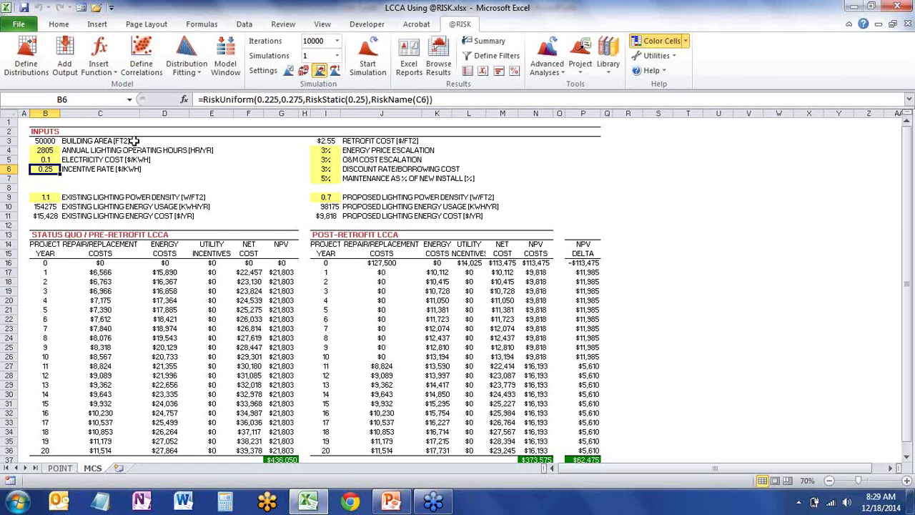
- View the incentive rate distribution full screen, move its graph delimiters to 0.2250 and 0.2750, and close the definition
left_click(27, 51)
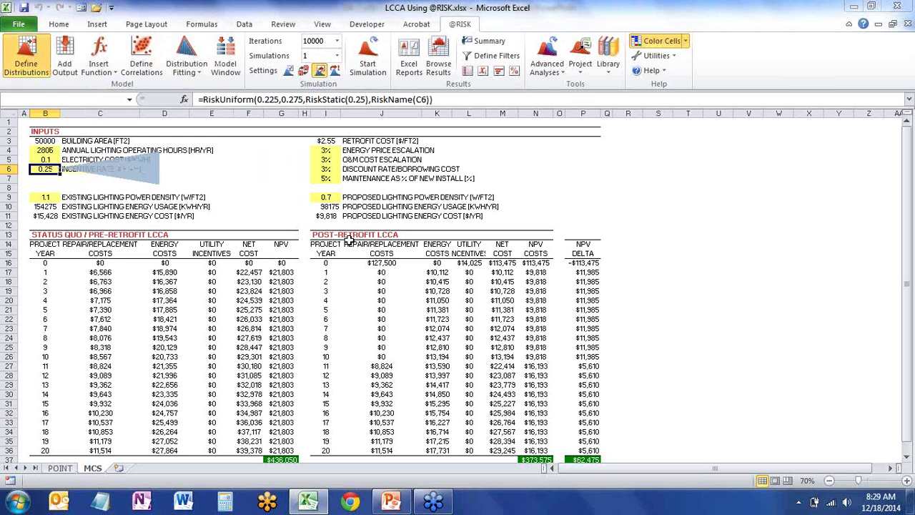
left_click(570, 73)
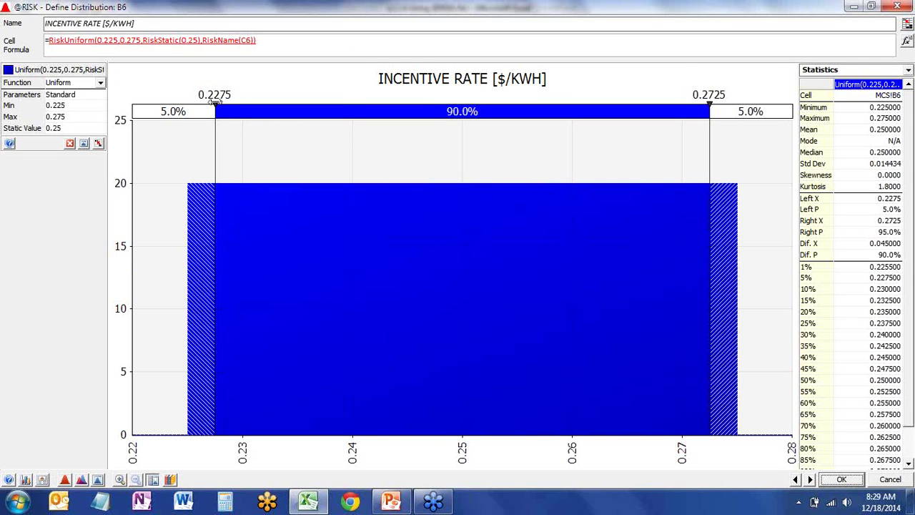
left_click_drag(214, 102, 187, 102)
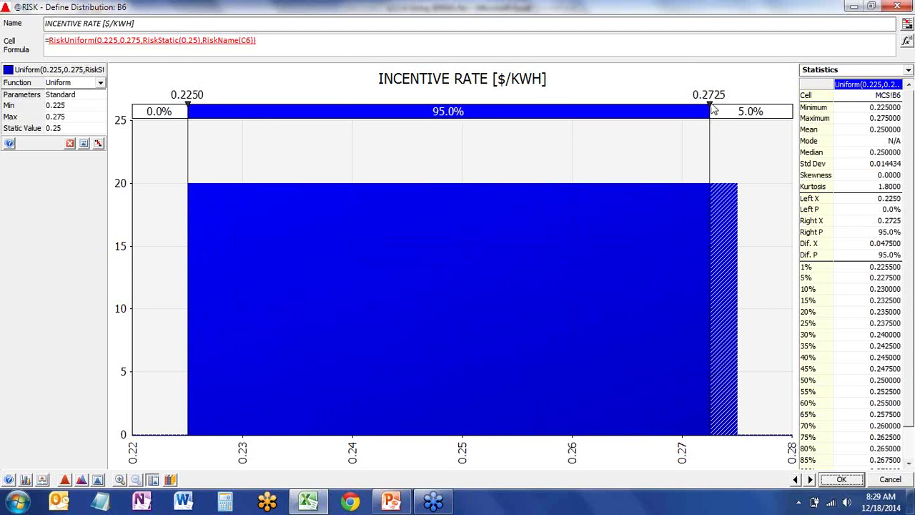
left_click_drag(711, 106, 737, 106)
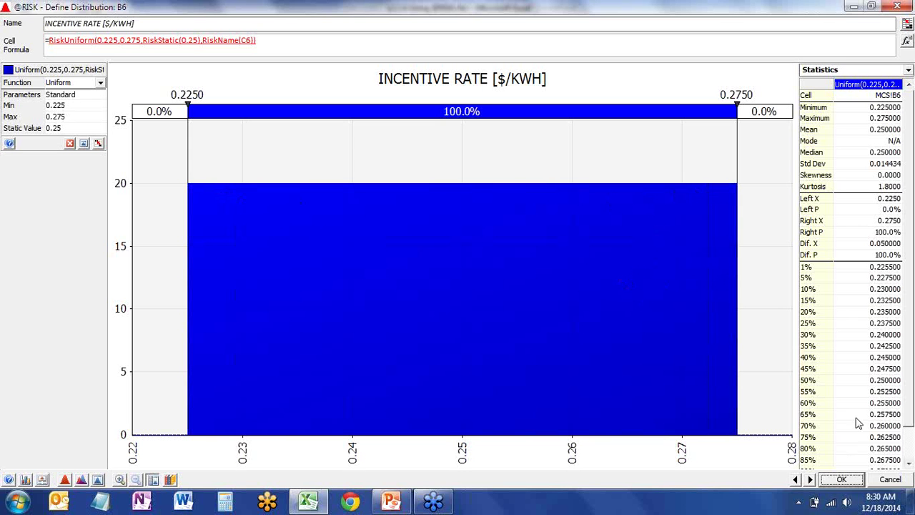
left_click(896, 6)
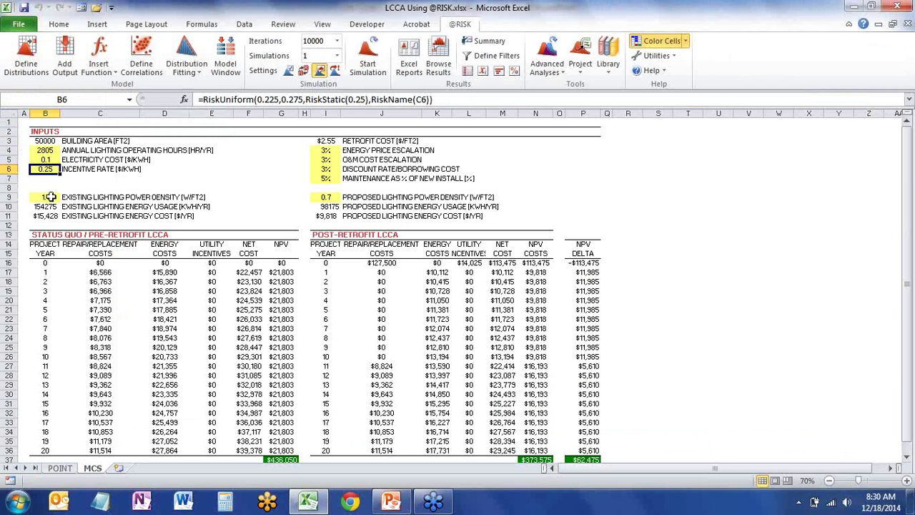
left_click(50, 196)
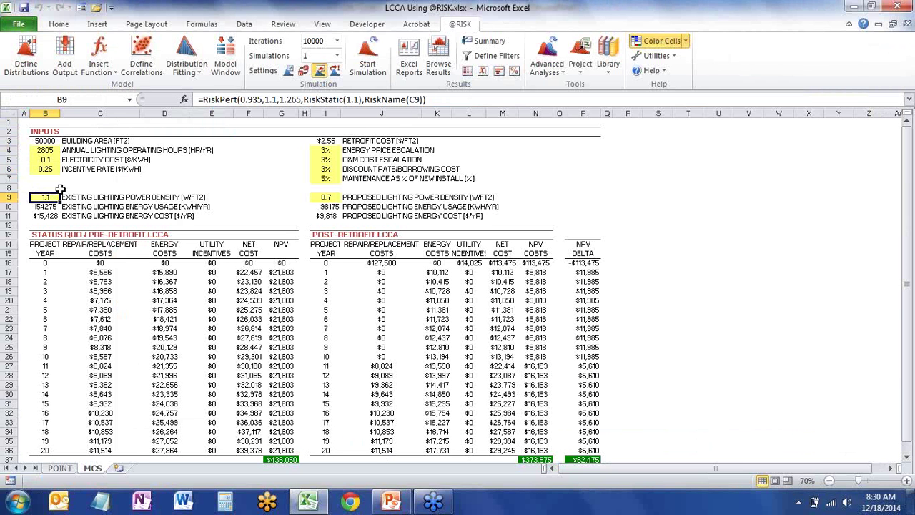
left_click(30, 63)
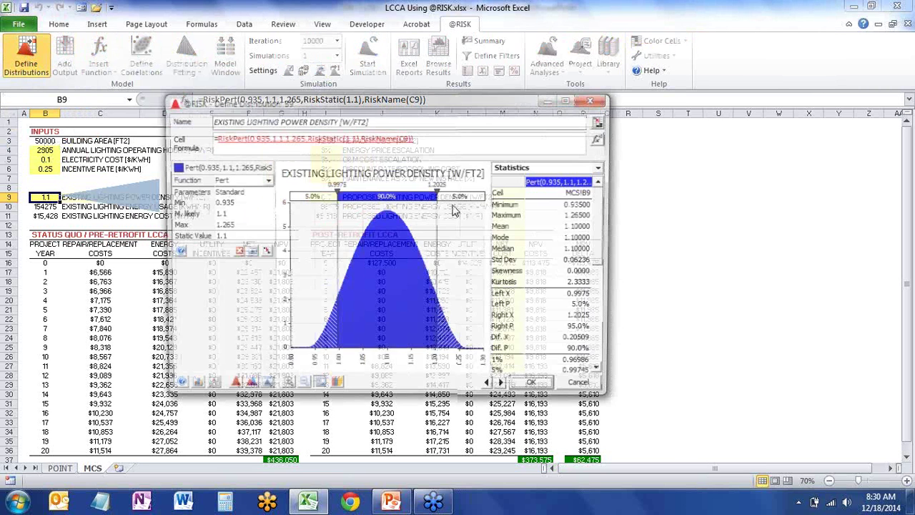
left_click(575, 103)
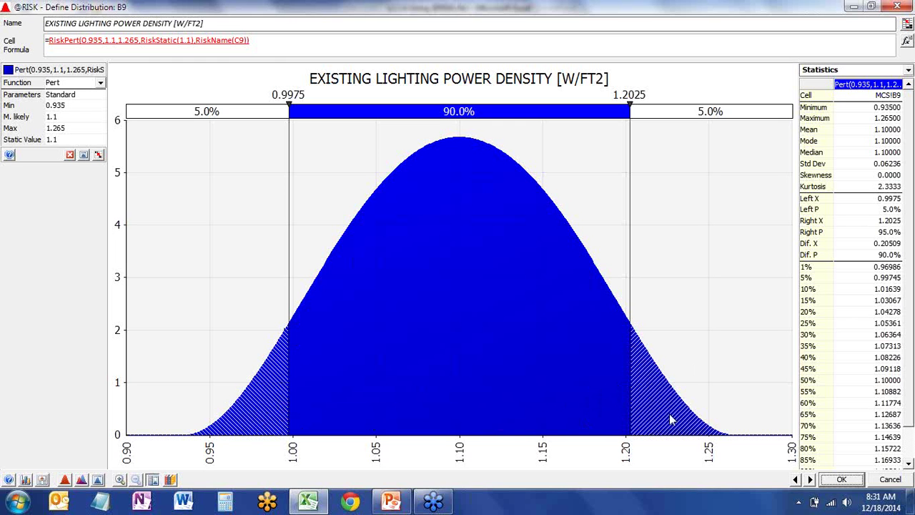
left_click(891, 479)
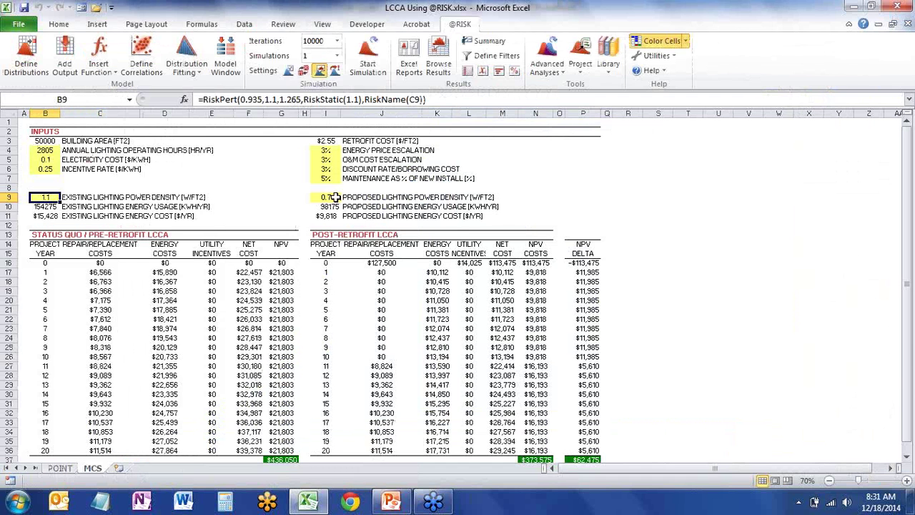
- View the energy price escalation distribution full screen, examine its triangular parameters, and close the definition without changes
left_click(331, 149)
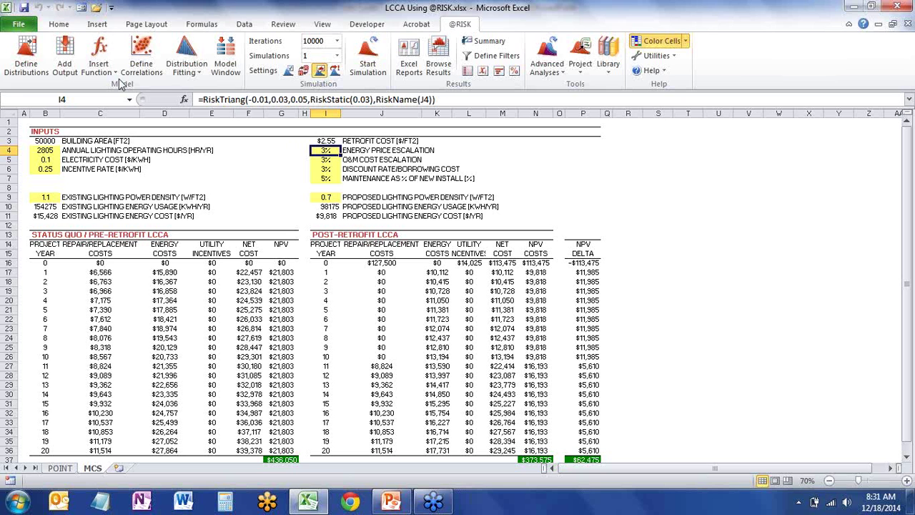
left_click(26, 57)
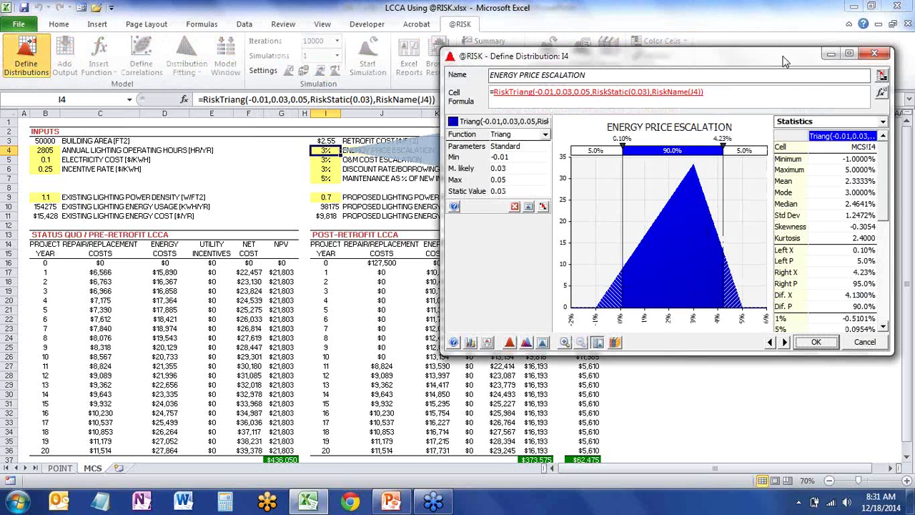
left_click_drag(784, 62, 698, 62)
double_click(698, 62)
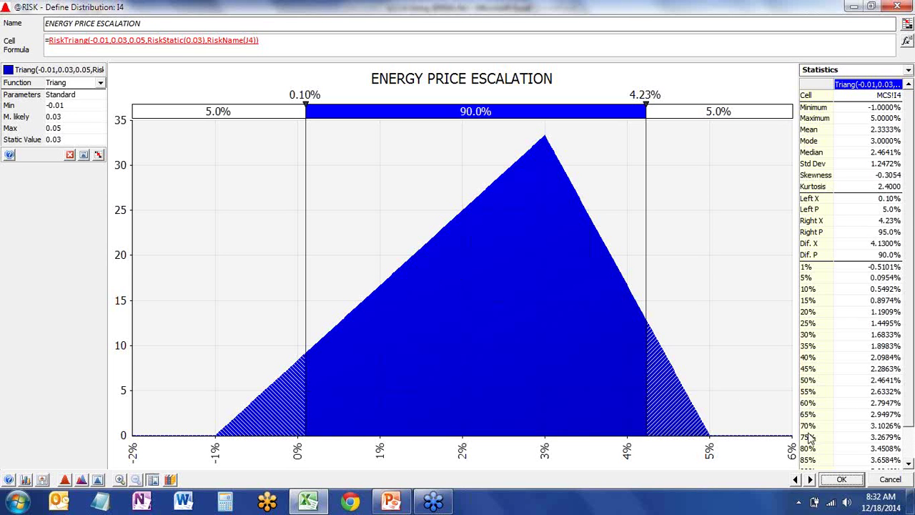
left_click(886, 480)
left_click(325, 159)
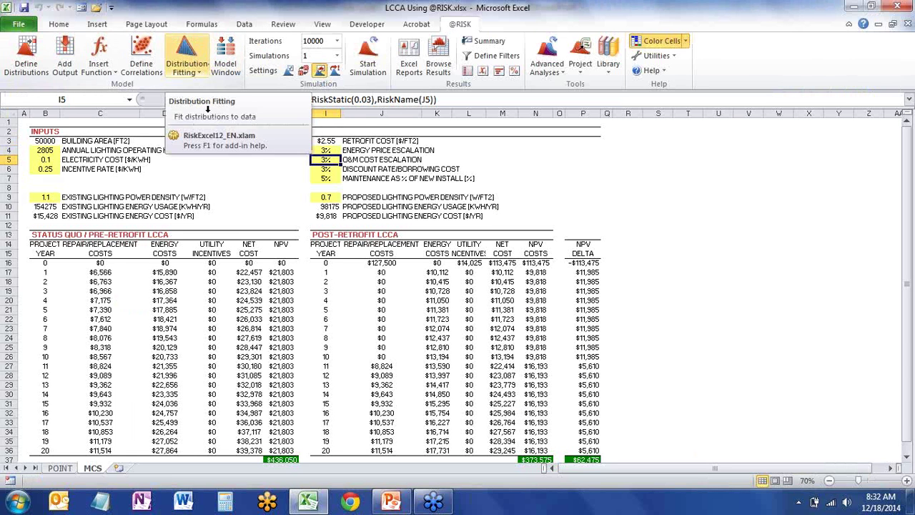
left_click(26, 59)
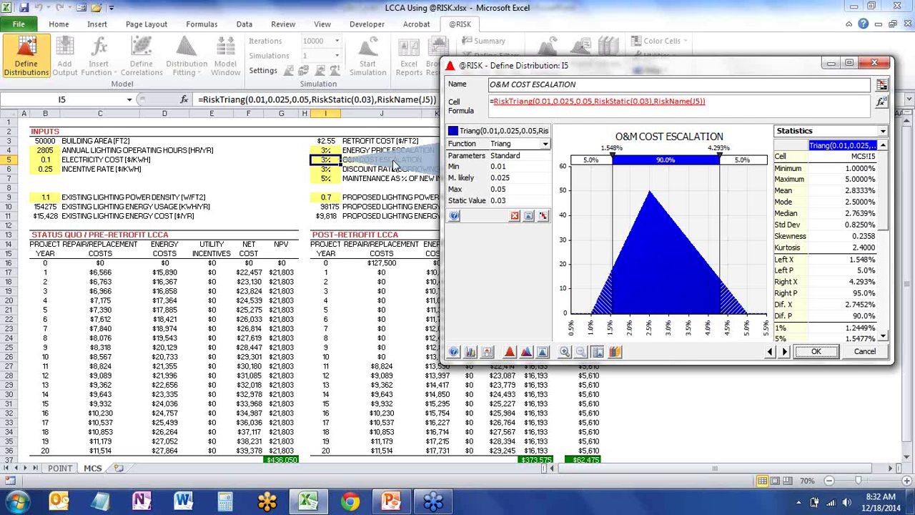
left_click(859, 354)
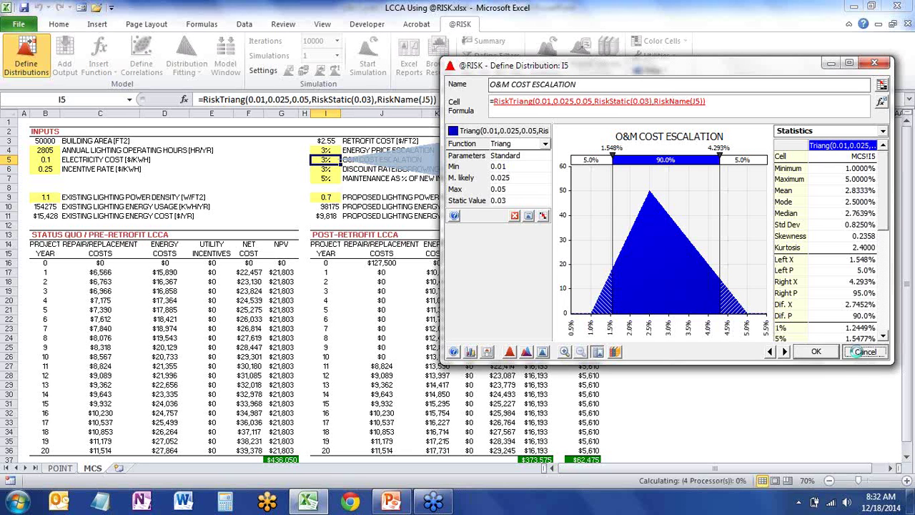
- View the discount rate/borrowing cost distribution full screen, examine its uniform range, and leave the definition without changes
left_click(325, 169)
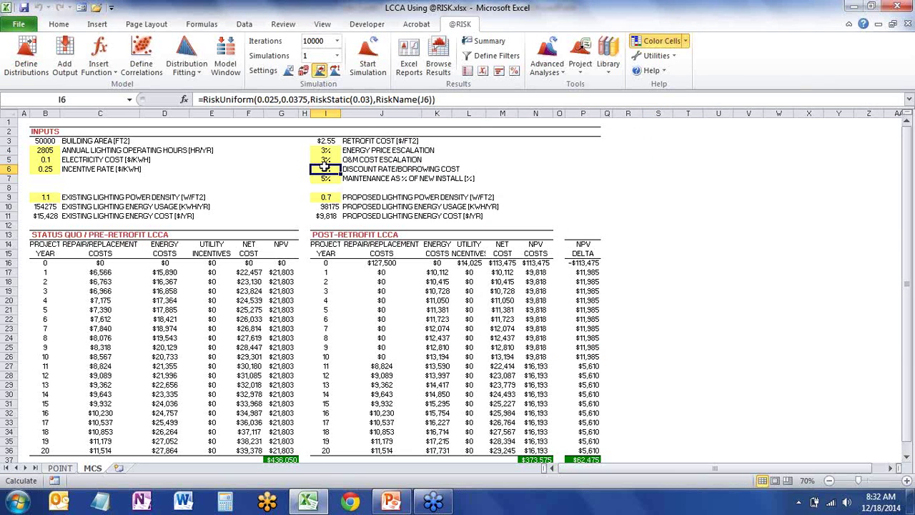
left_click(21, 64)
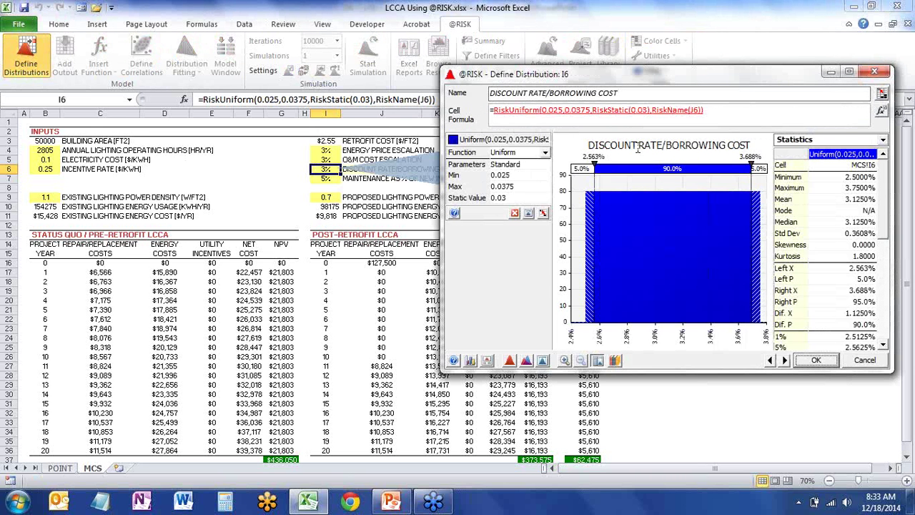
left_click(849, 72)
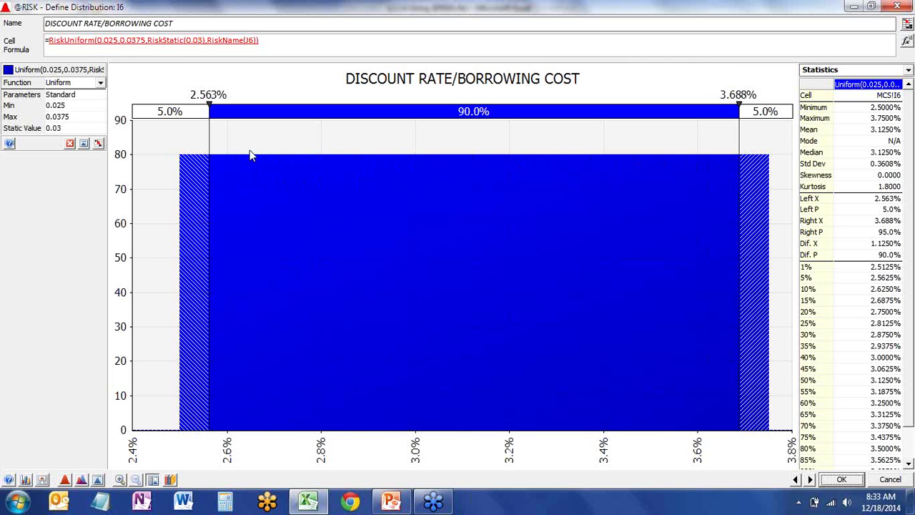
left_click(888, 478)
left_click(332, 178)
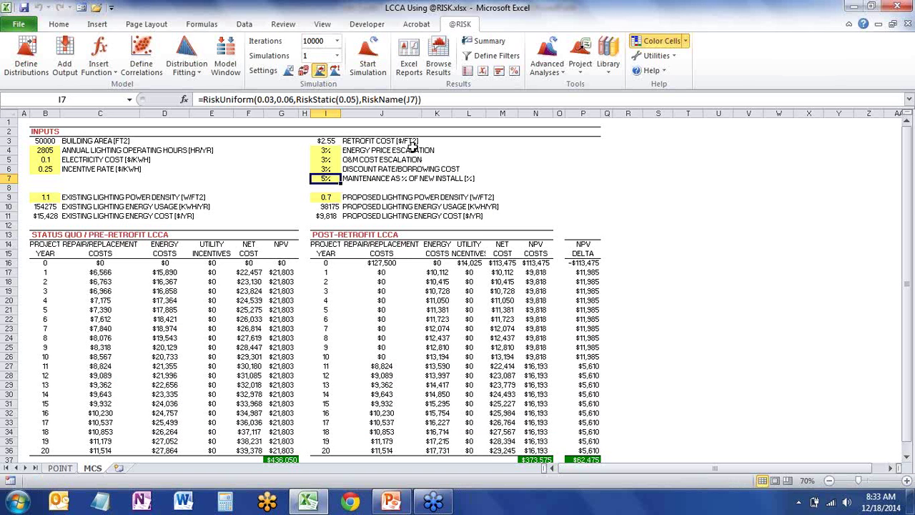
left_click(27, 57)
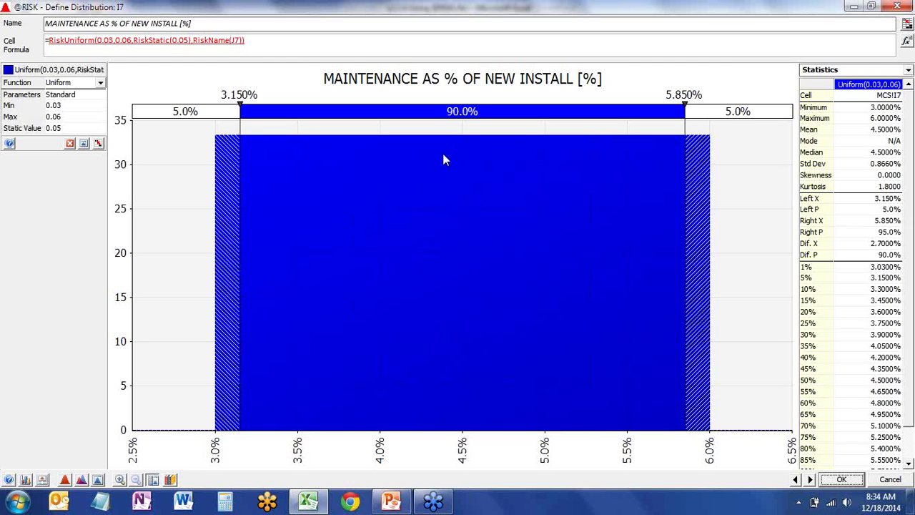
left_click(893, 481)
key("Down")
key("Down")
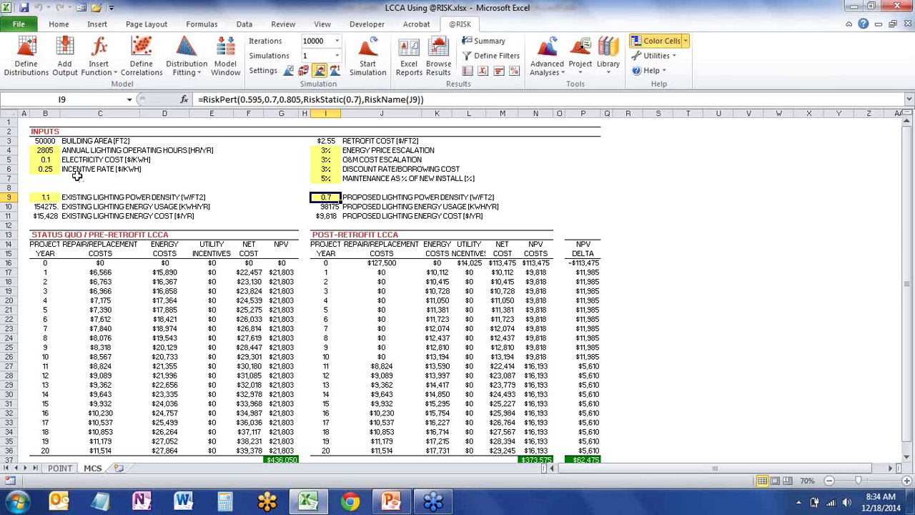
left_click(28, 55)
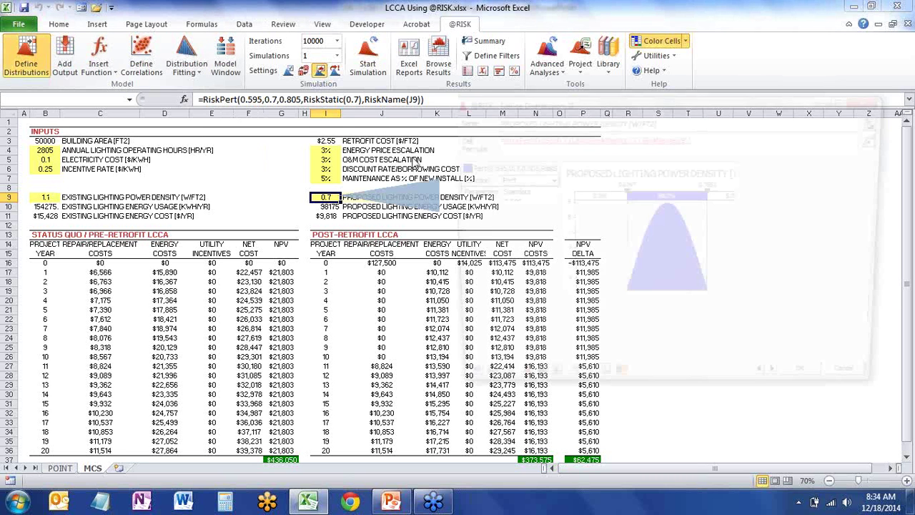
left_click_drag(797, 104, 650, 97)
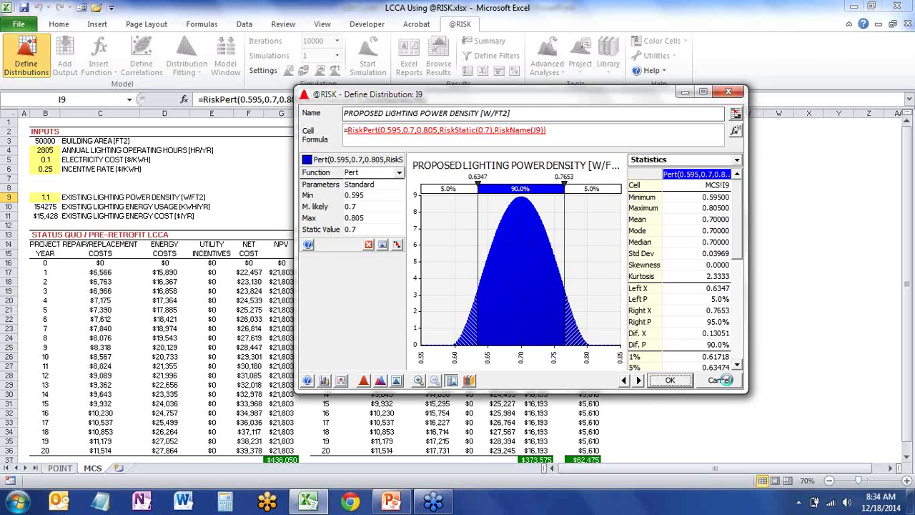
left_click(719, 381)
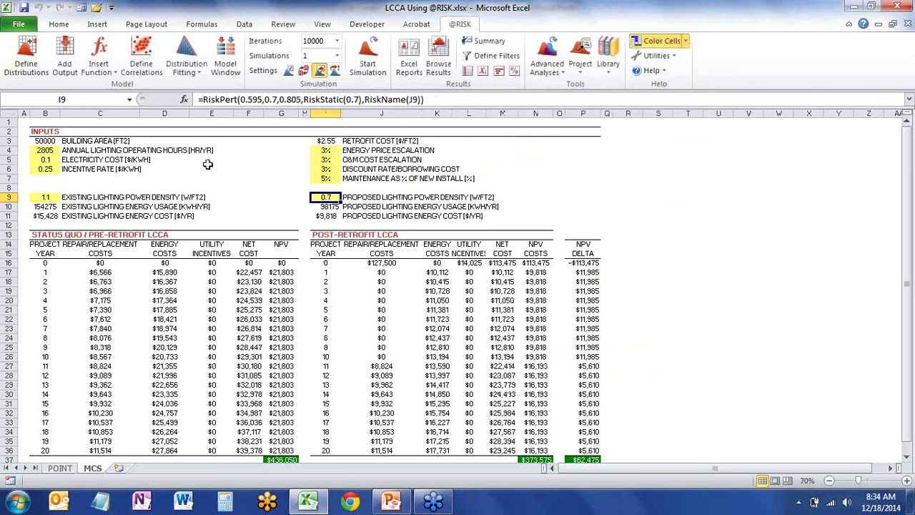
left_click(23, 54)
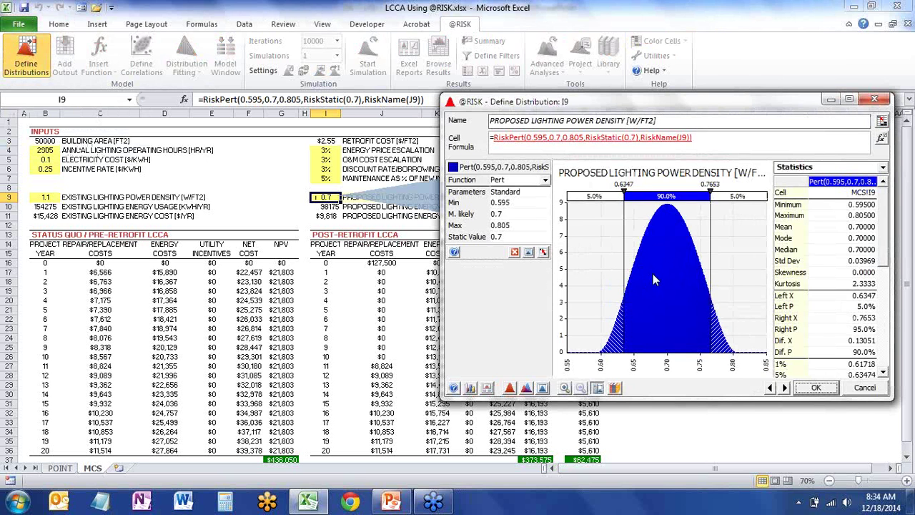
left_click(858, 387)
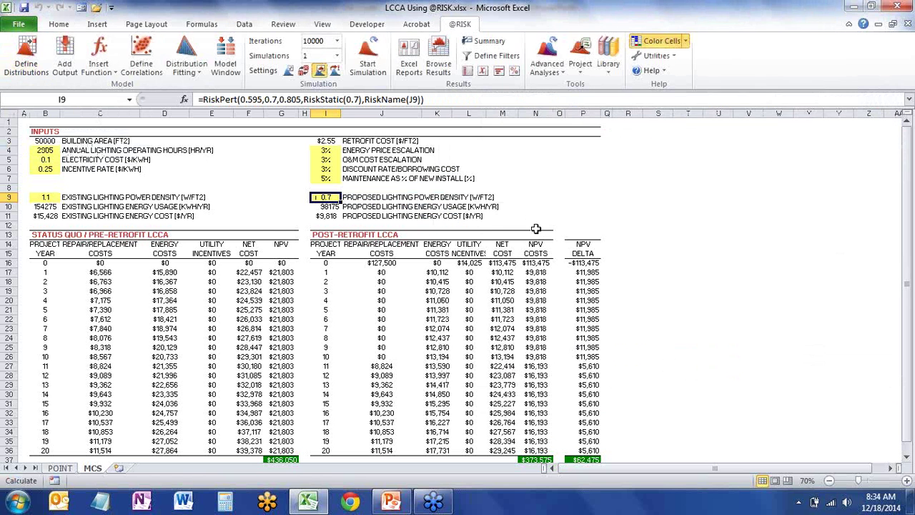
- Run the simulation with 10000 iterations, compare the simulated proposed lighting power density with its Pert distribution, and close the results graph
scroll(536, 235, "down", 1)
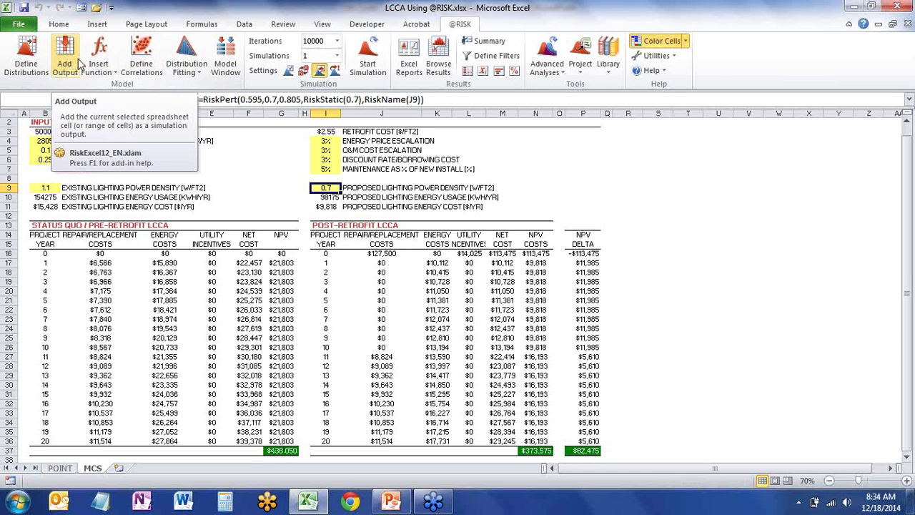
scroll(652, 225, "up", 1)
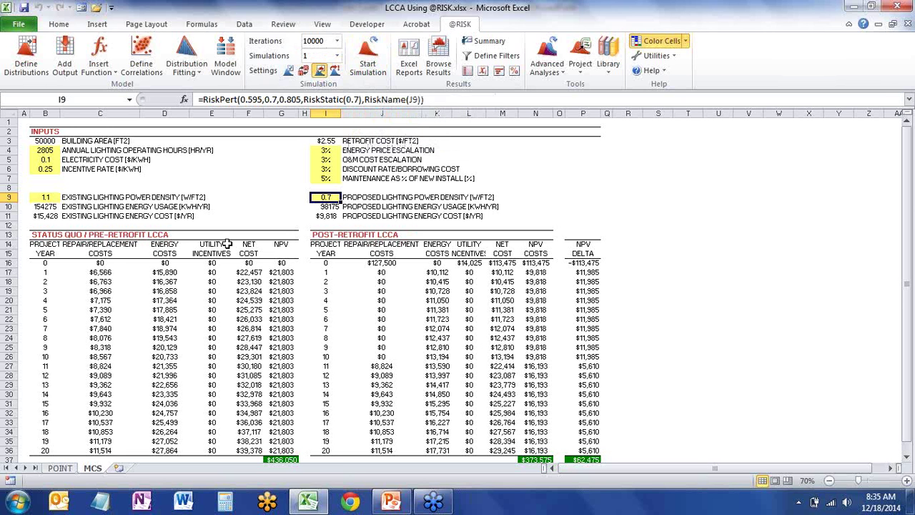
left_click(369, 57)
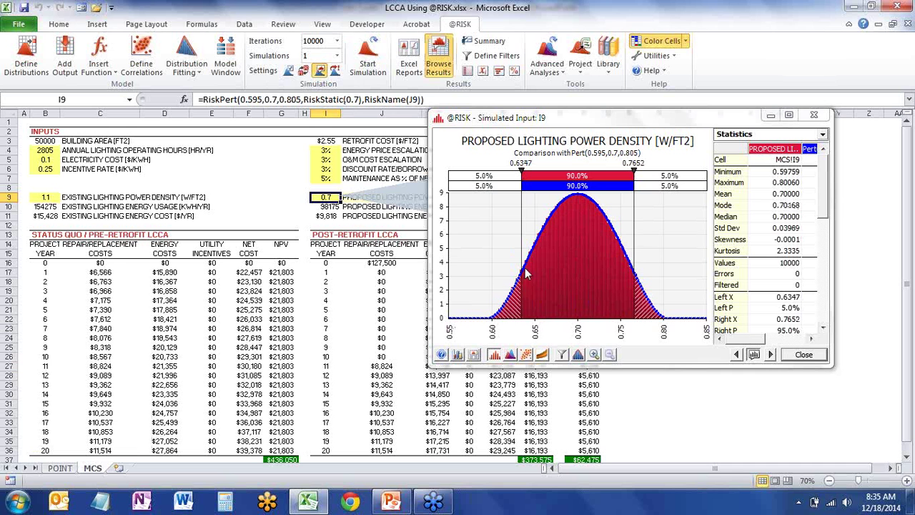
left_click(700, 123)
left_click_drag(700, 123, 725, 145)
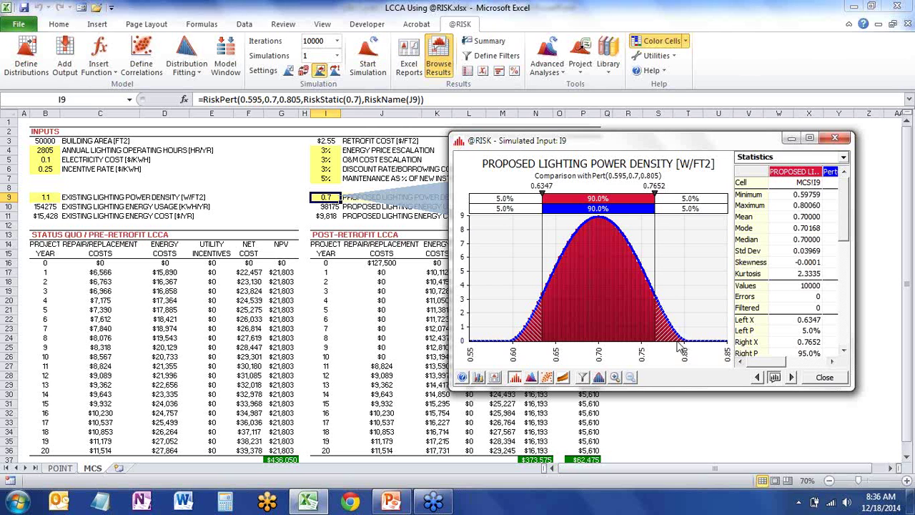
left_click(819, 378)
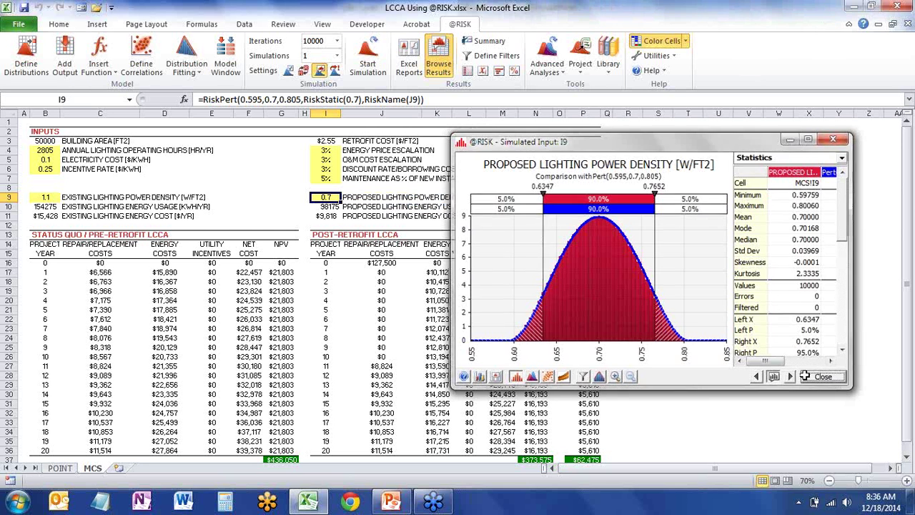
- Switch to the PowerPoint presentation and show the Review Results slide with the NPV delta histogram
left_click(388, 503)
scroll(86, 371, "down", 2)
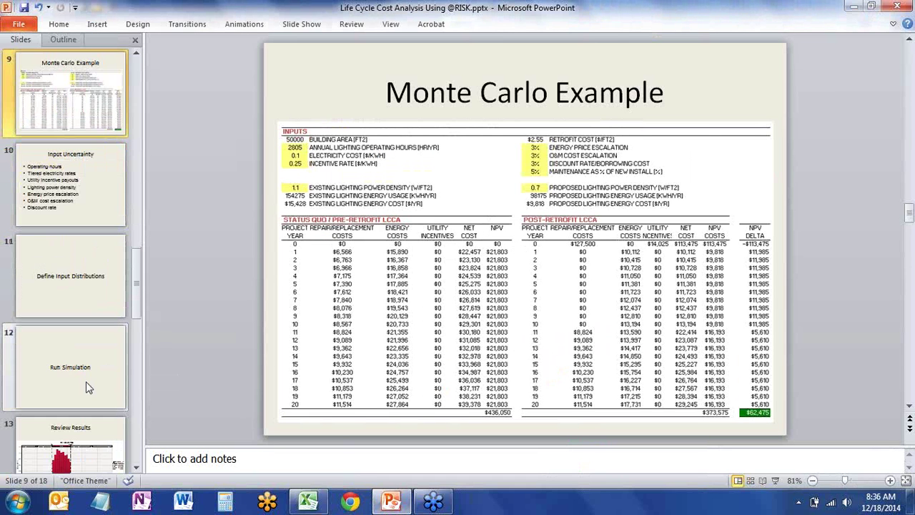
left_click(85, 373)
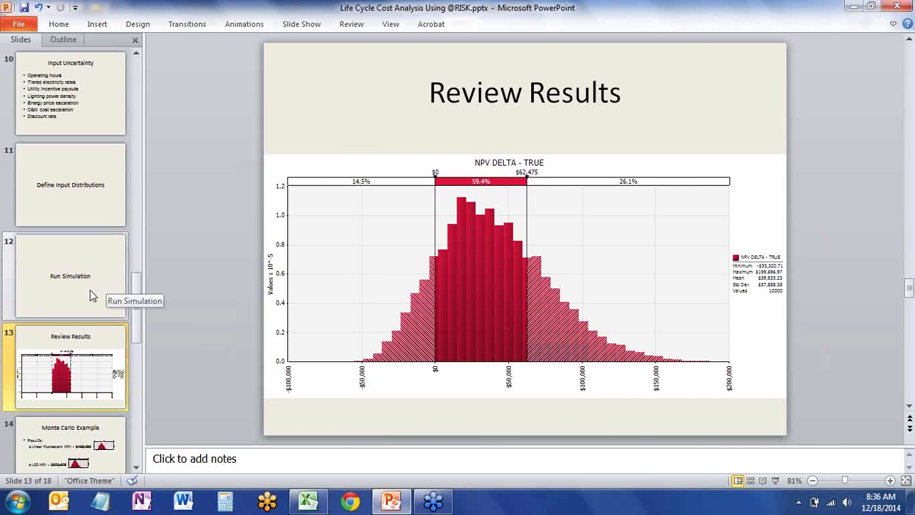
scroll(92, 292, "down", 1)
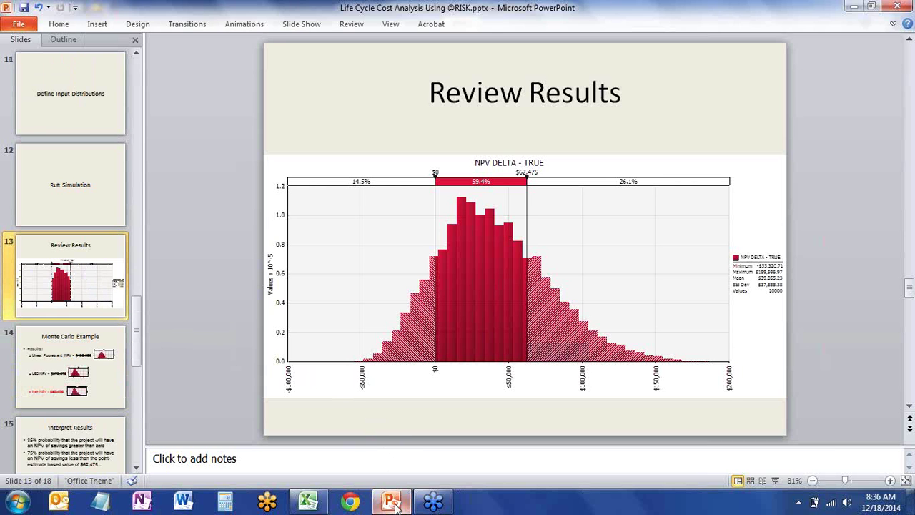
- Return to the LCCA workbook in Excel, inspect the total NPV delta output on the MCS sheet, and compare it with the POINT sheet's total
mouse_move(308, 502)
left_click(369, 454)
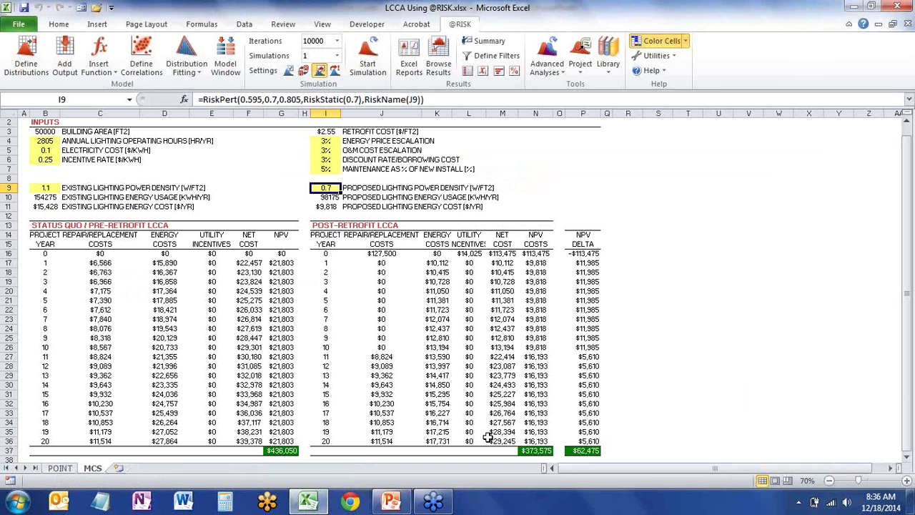
left_click(582, 450)
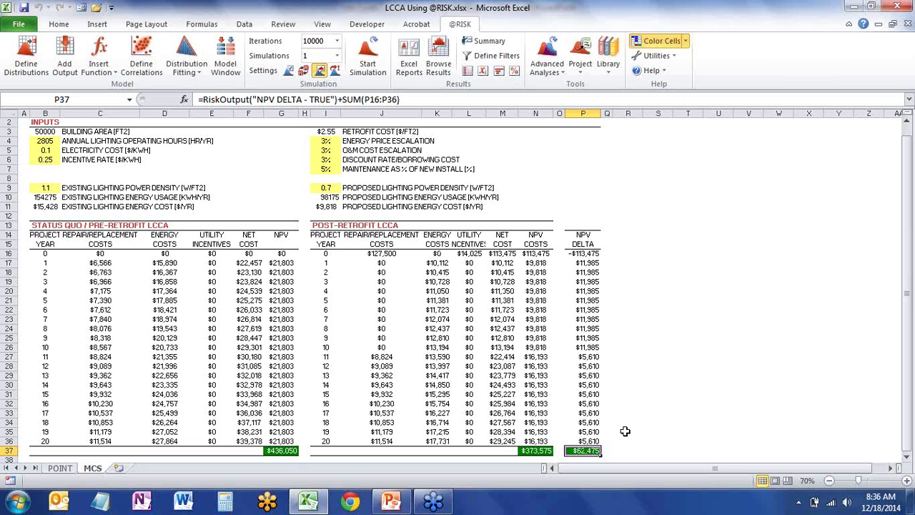
scroll(624, 423, "down", 1)
scroll(624, 424, "up", 1)
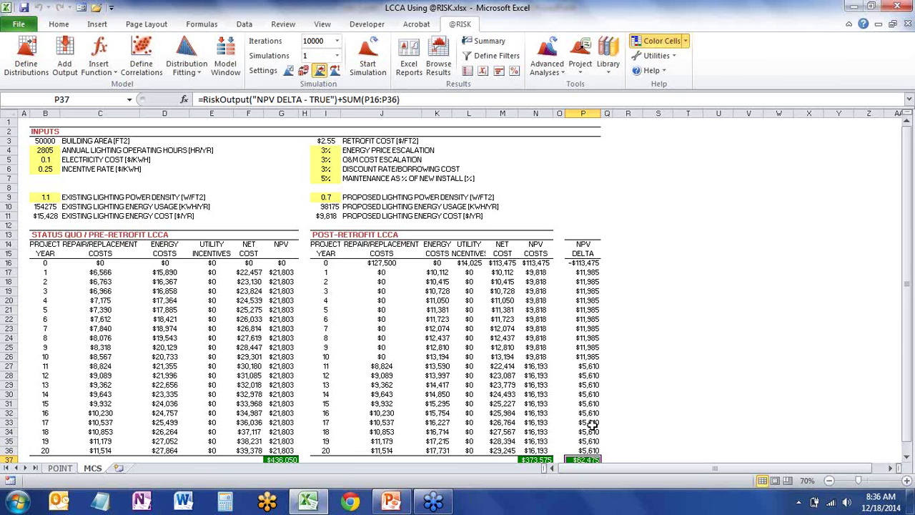
scroll(586, 429, "down", 1)
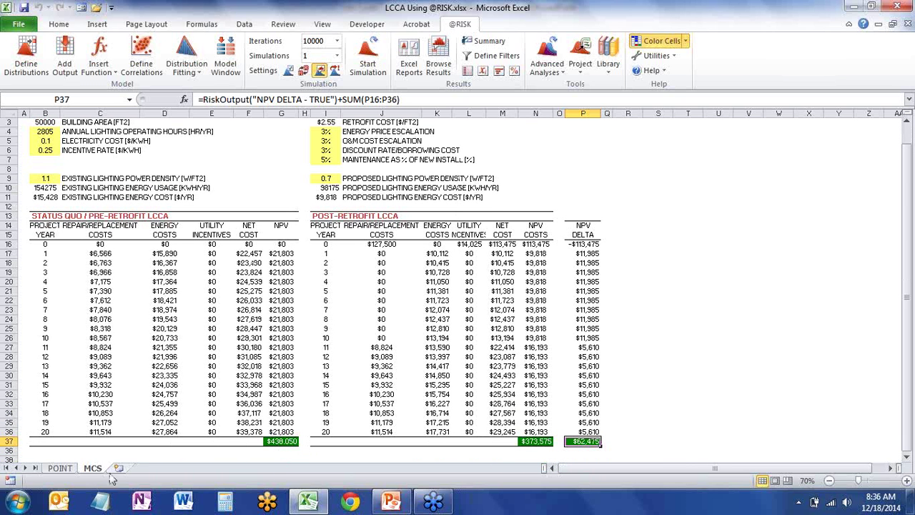
left_click(70, 472)
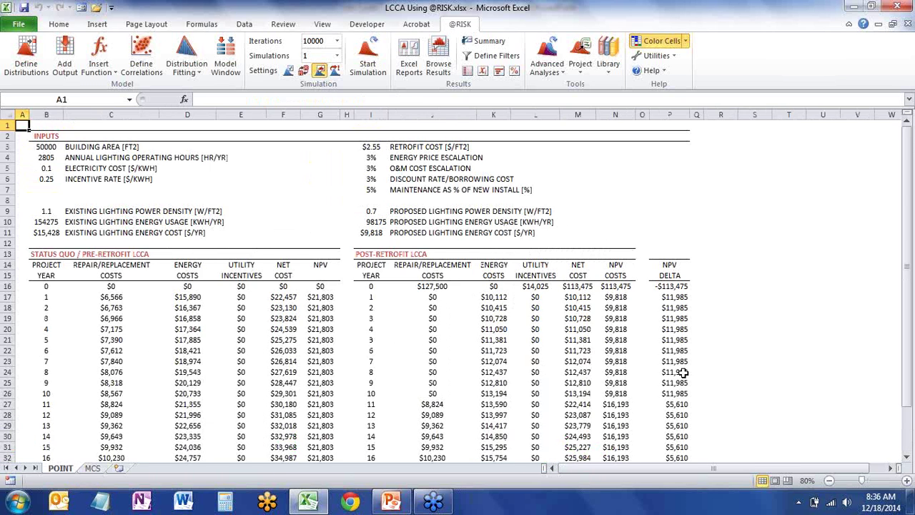
scroll(680, 373, "down", 3)
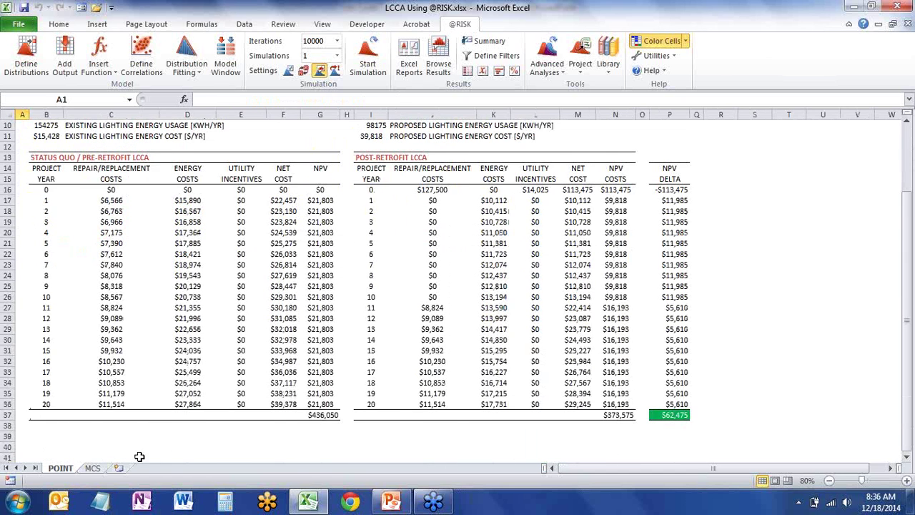
- Show the simulation results graph for the total NPV delta output on the MCS sheet
left_click(97, 469)
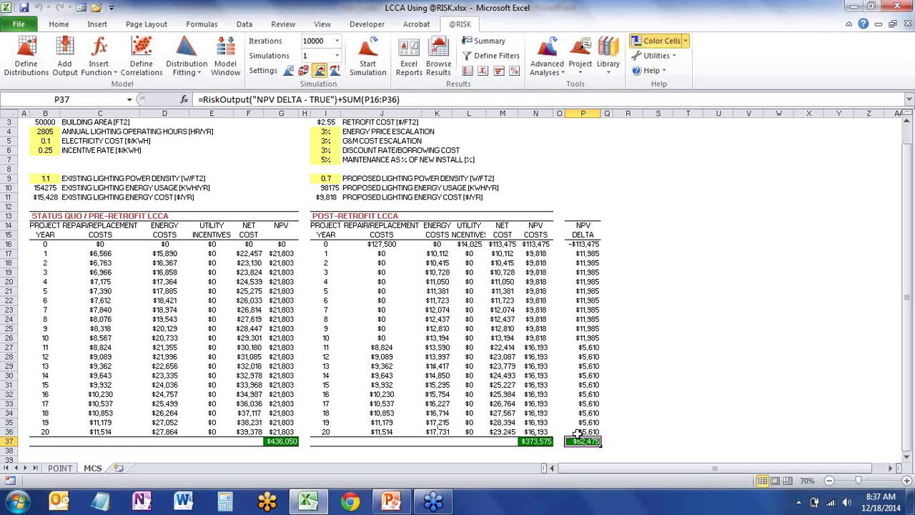
left_click(438, 54)
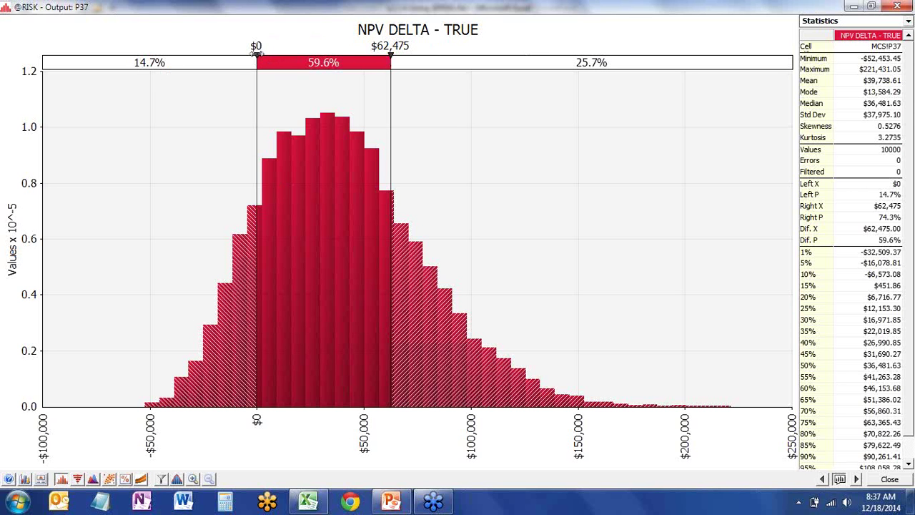
- Try the NPV delta histogram's lower delimiter at -$12,500 and -$5,000, and set it back to $0
mouse_move(256, 53)
left_mouse_down()
mouse_move(174, 60)
mouse_move(230, 61)
left_mouse_up()
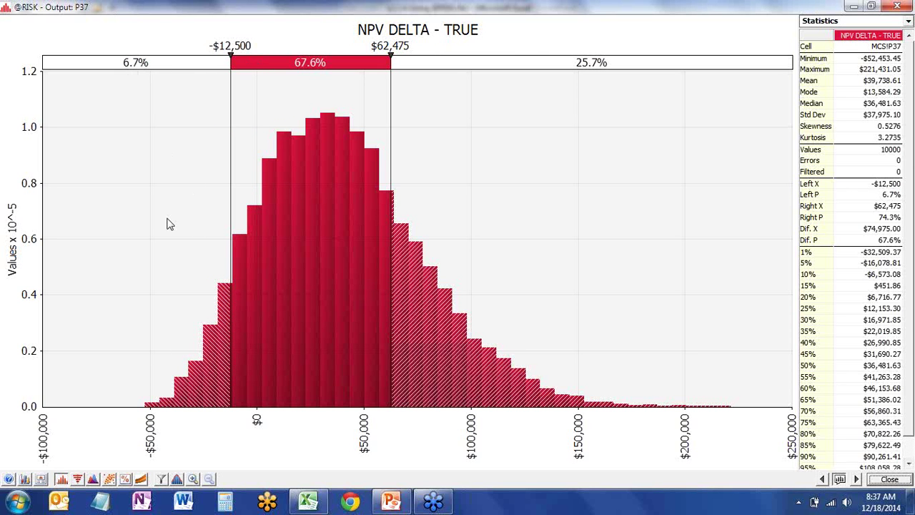
left_click(229, 54)
mouse_move(231, 55)
left_mouse_down()
mouse_move(198, 54)
mouse_move(246, 54)
left_mouse_up()
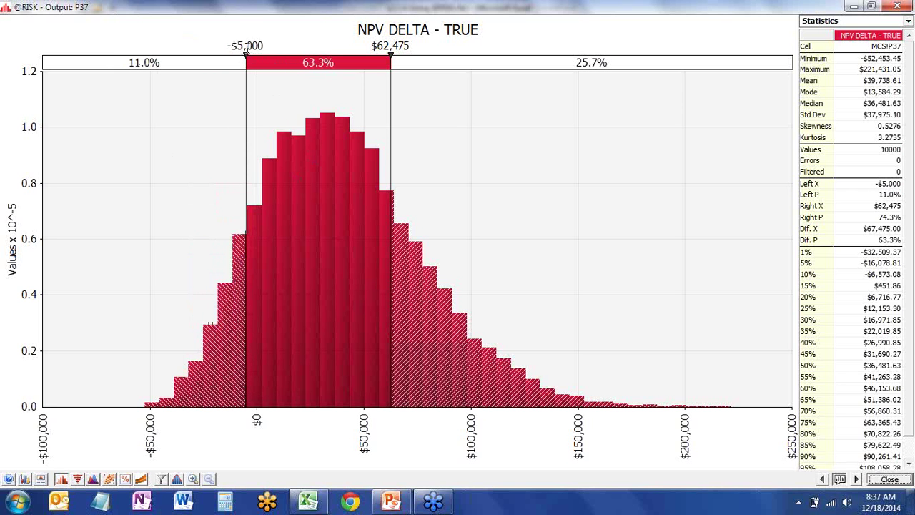
left_click(245, 46)
type("0")
key("Return")
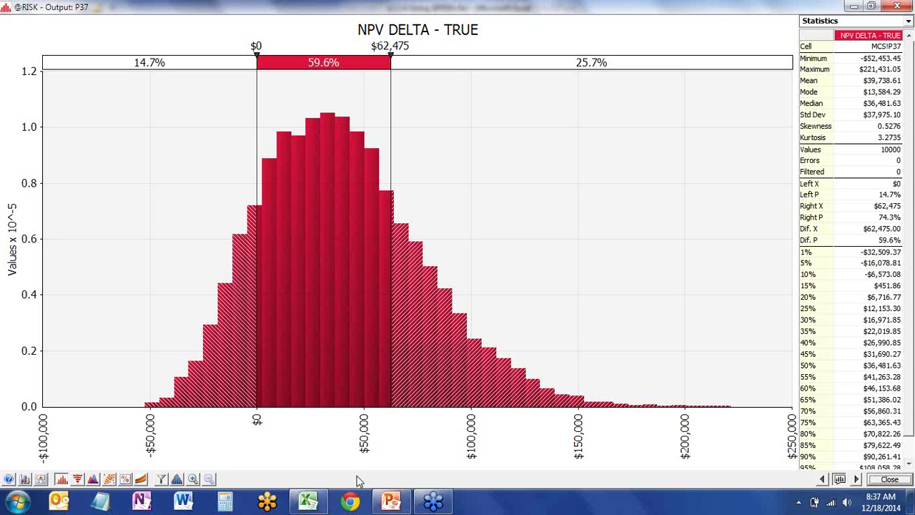
- Switch to the PowerPoint presentation and show the Monte Carlo Example and Interpret Results slides
mouse_move(386, 509)
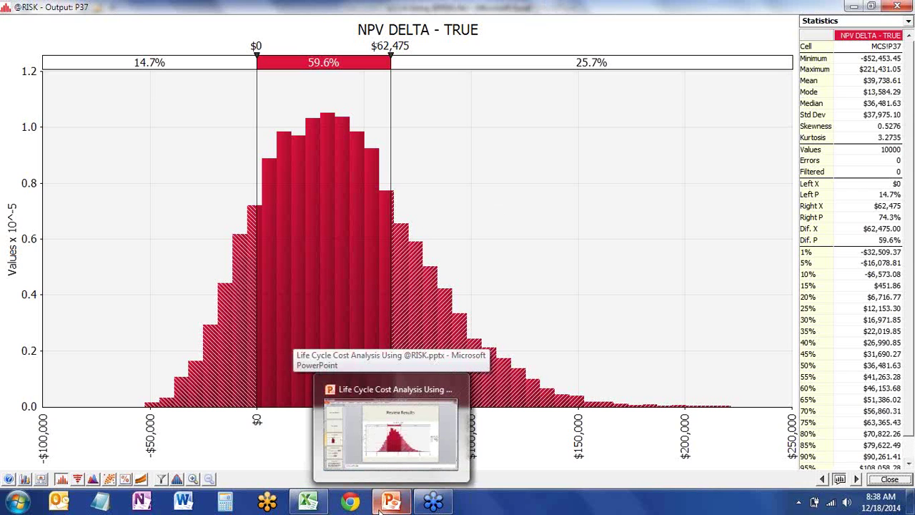
left_click(379, 504)
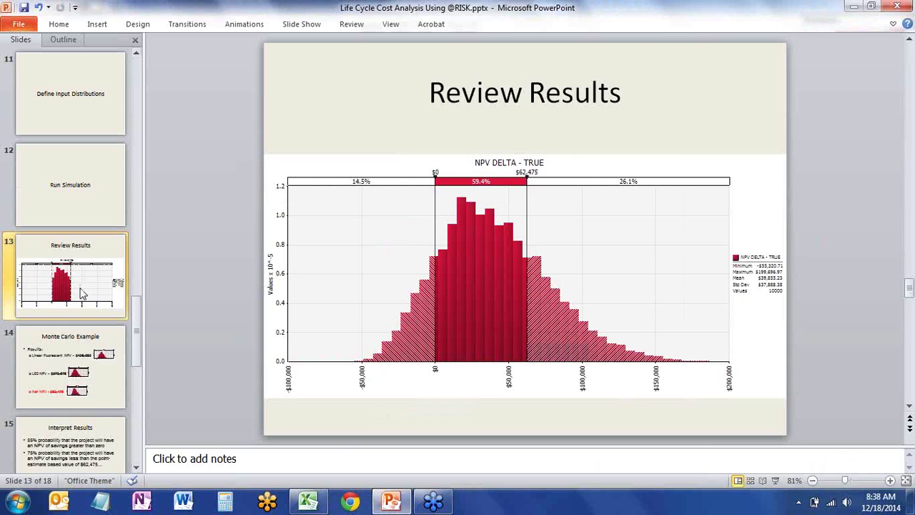
left_click(82, 348)
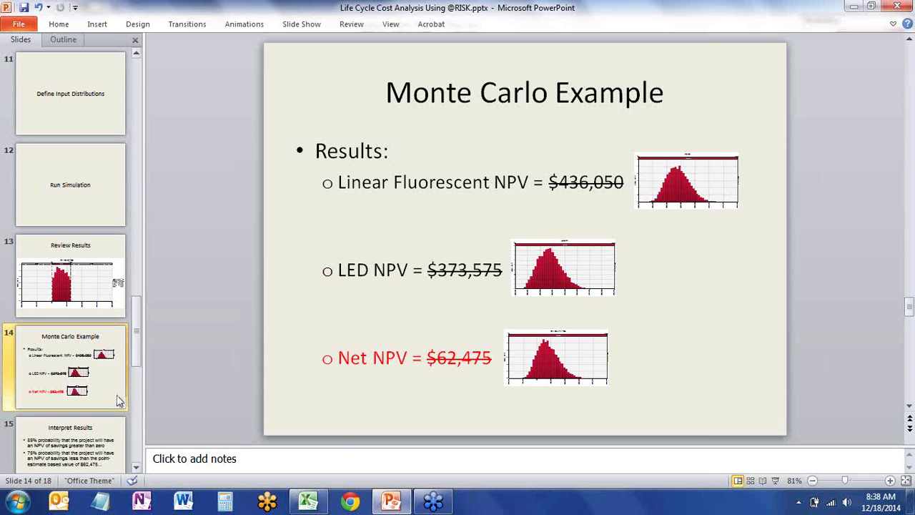
left_click(101, 436)
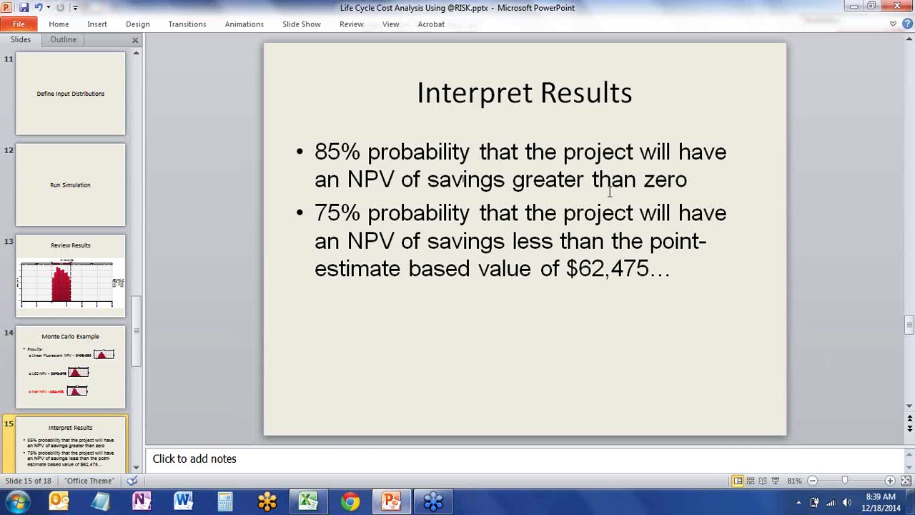
- Check the NPV delta histogram in Excel, and highlight "75% probability" and "less than" on the Interpret Results slide in PowerPoint
left_click(320, 504)
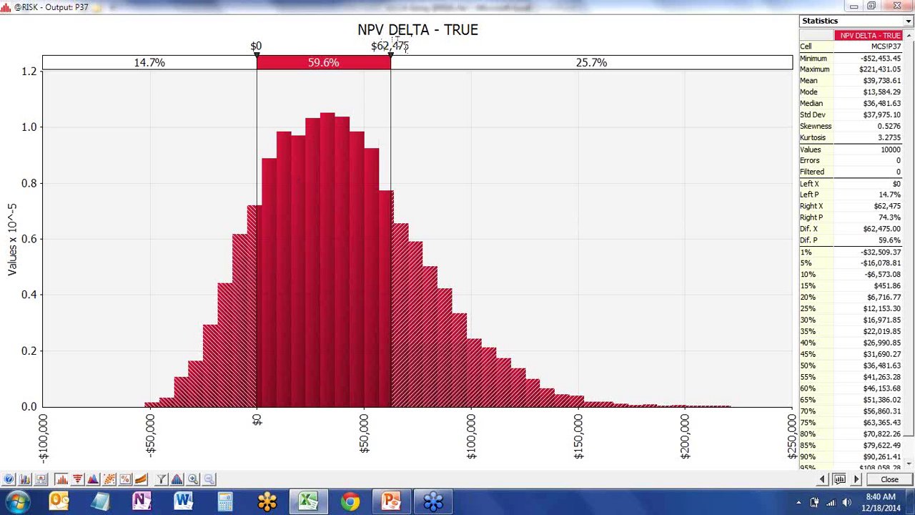
left_click(391, 503)
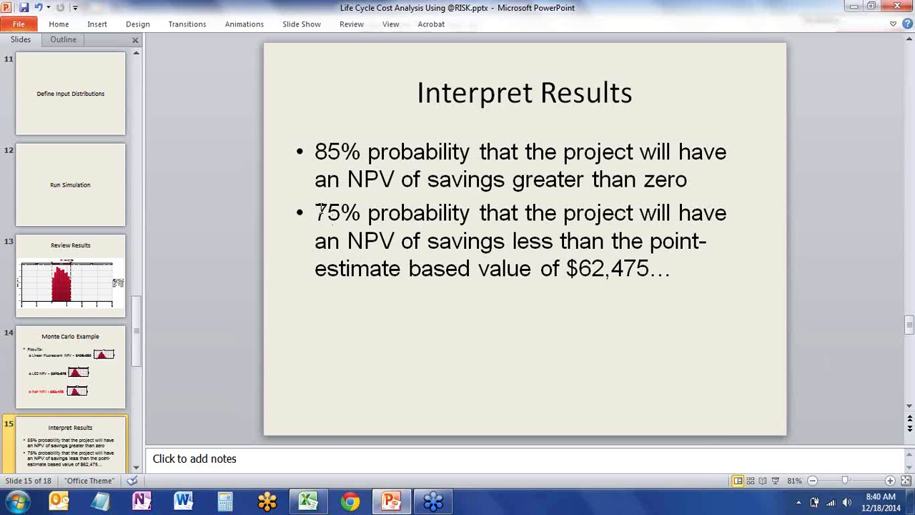
left_click_drag(323, 212, 480, 213)
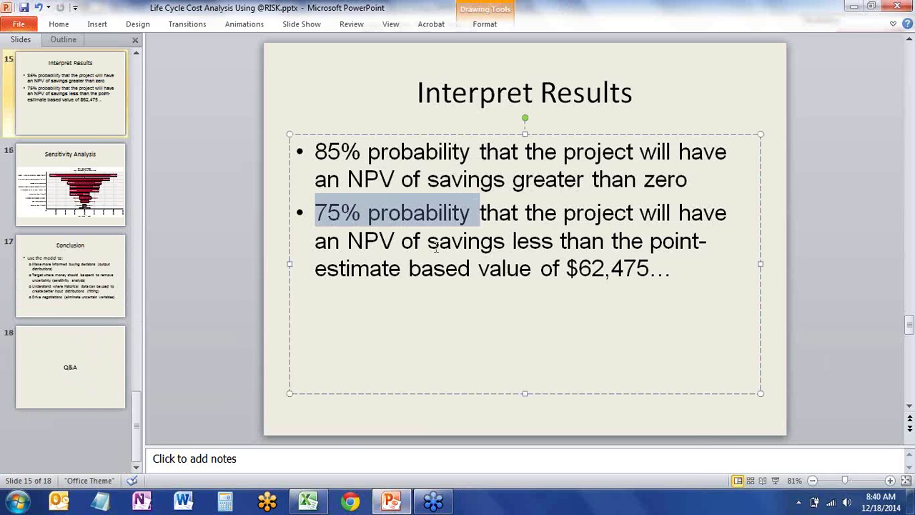
left_click(434, 248)
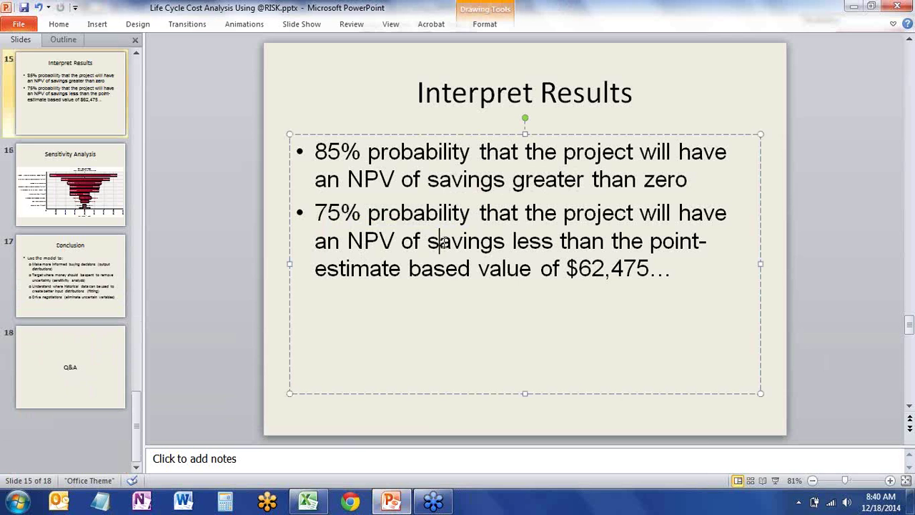
left_click_drag(512, 241, 586, 257)
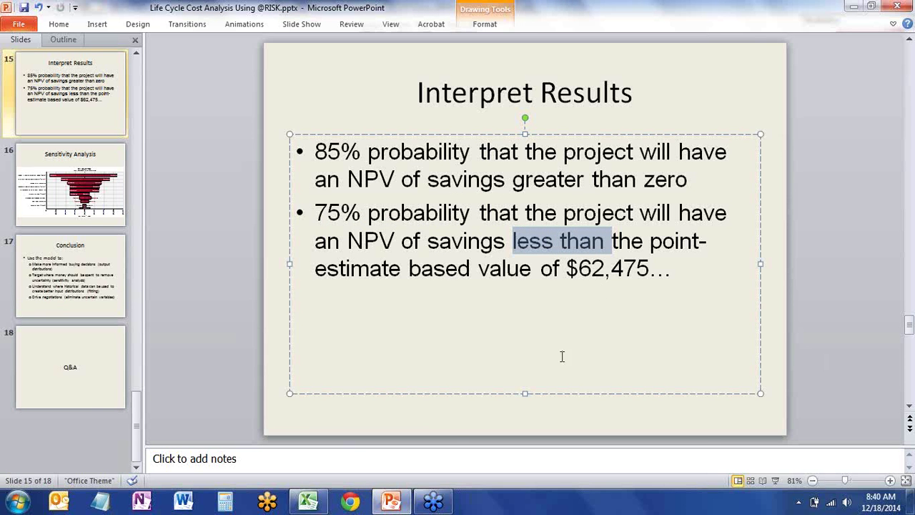
- Review the NPV delta histogram in Excel again, and return to PowerPoint to show the Sensitivity Analysis slide
left_click(322, 504)
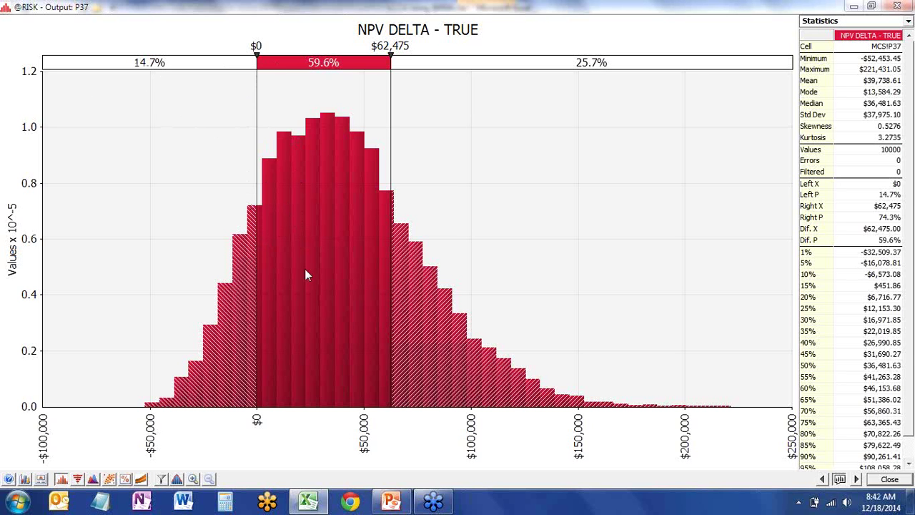
left_click(390, 502)
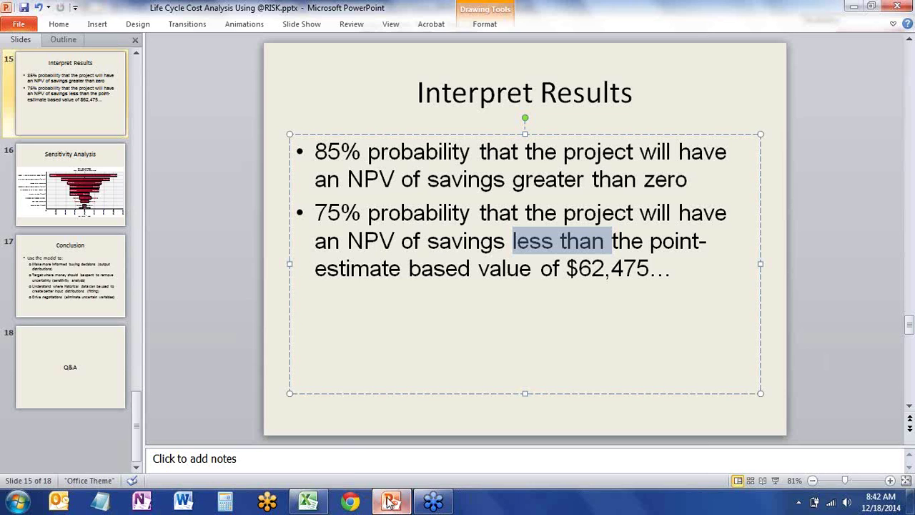
left_click(99, 160)
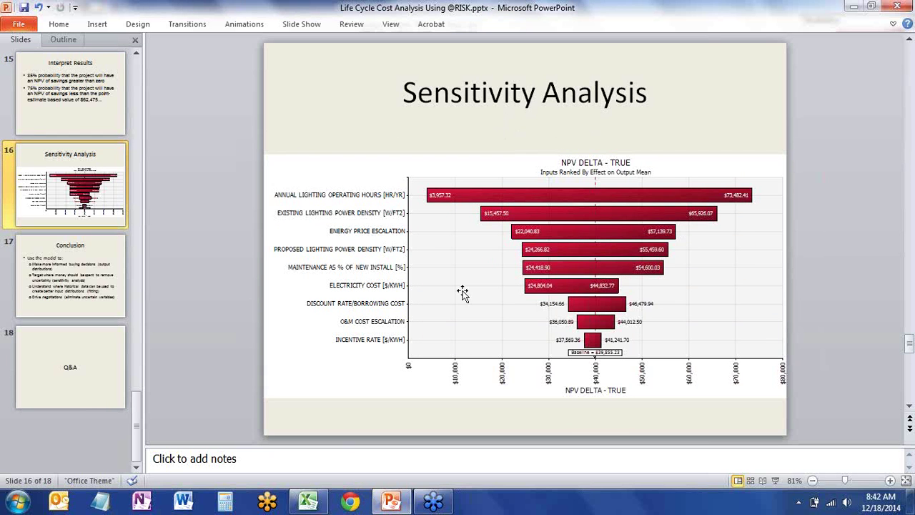
left_click(306, 502)
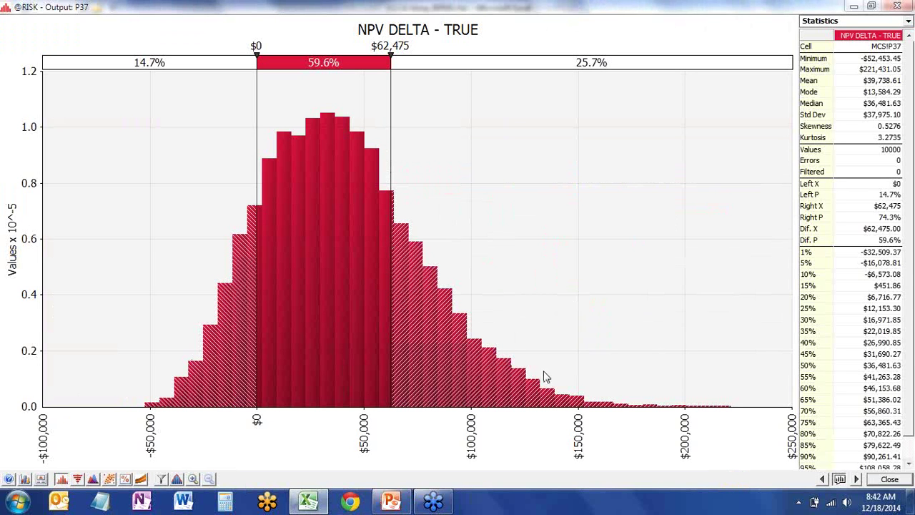
left_click(77, 480)
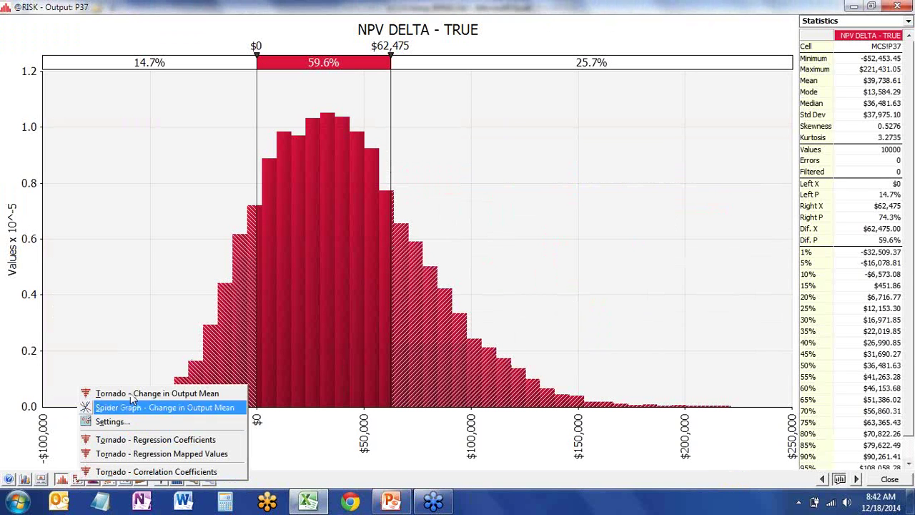
left_click(202, 398)
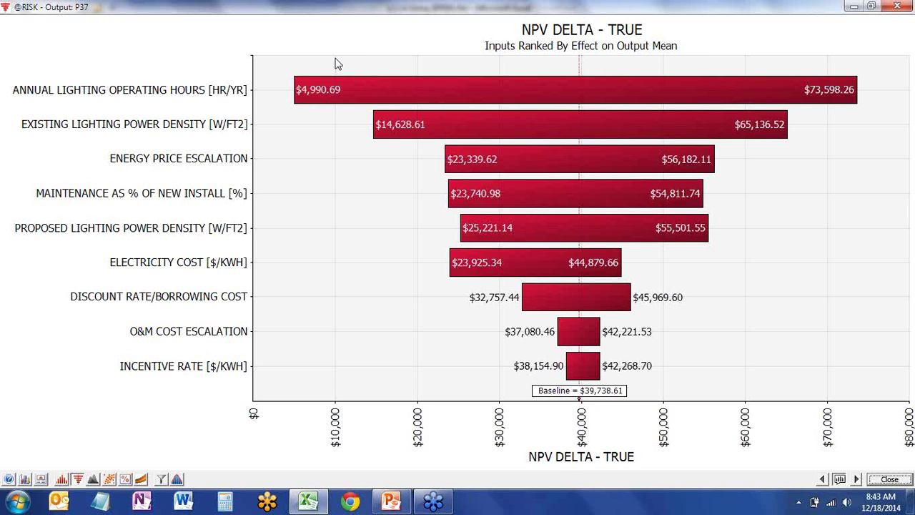
- Switch to the PowerPoint presentation and show the Conclusion slide
left_click(393, 503)
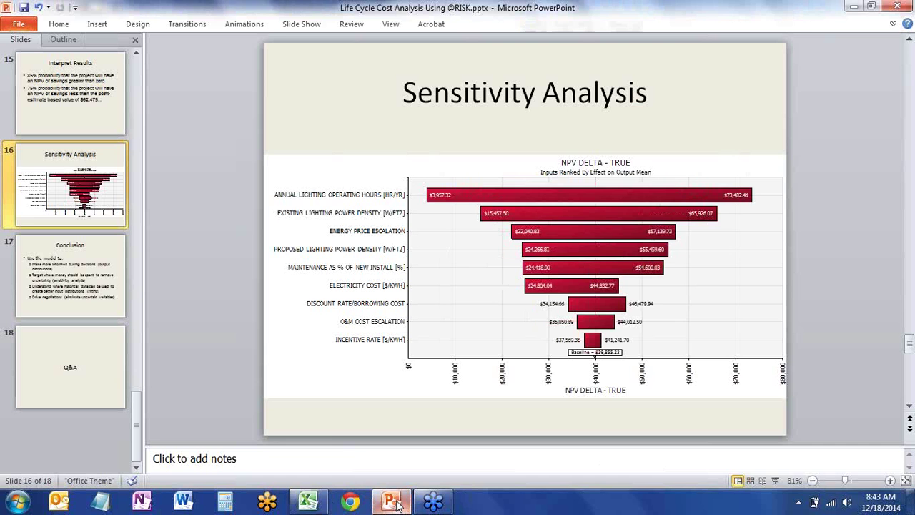
left_click(68, 258)
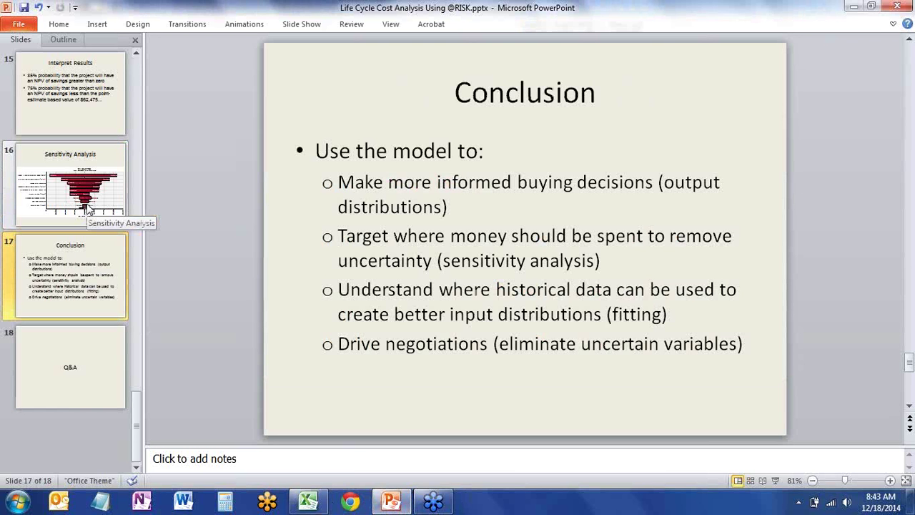
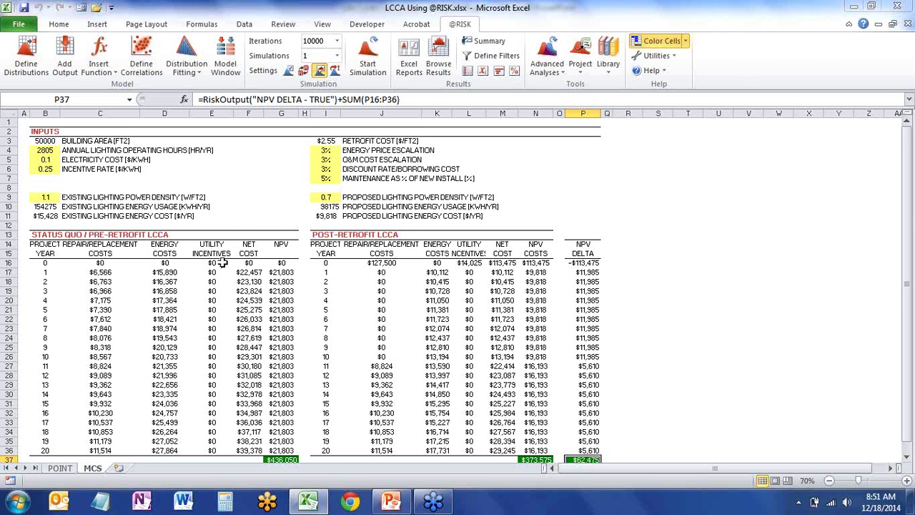
- Examine the energy price escalation input on the MCS sheet and the status quo energy cost formulas for years 1 and 2
left_click(329, 150)
left_click(164, 275)
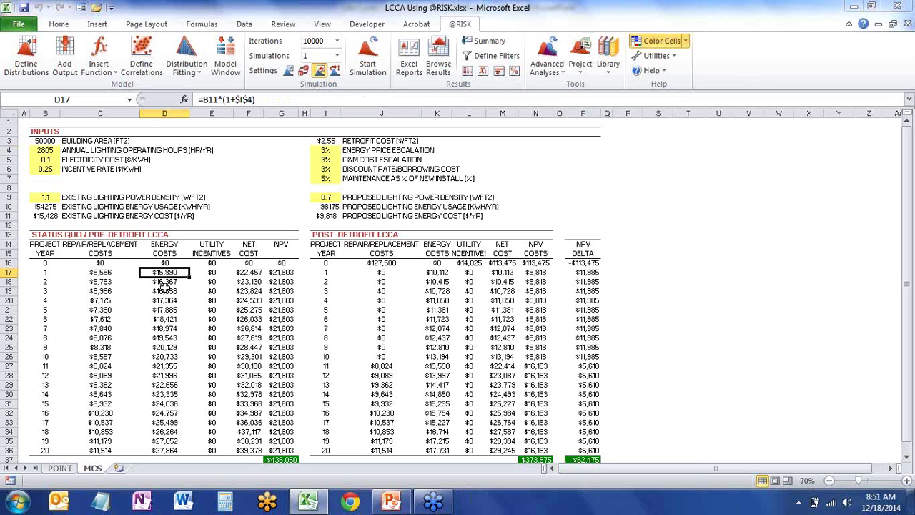
left_click(164, 283)
left_click(632, 281)
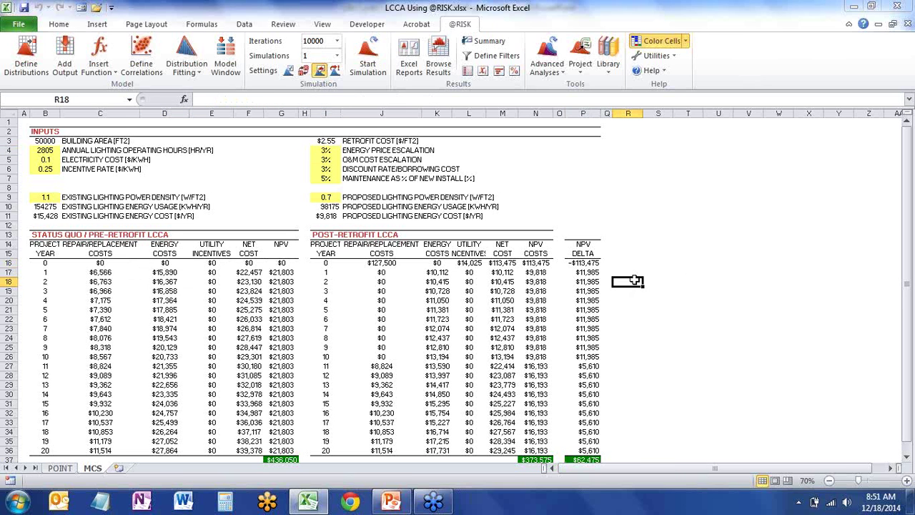
left_click(629, 291)
left_click(628, 301)
left_click(629, 310)
left_click(629, 319)
left_click(629, 328)
left_click(629, 337)
left_click(629, 366)
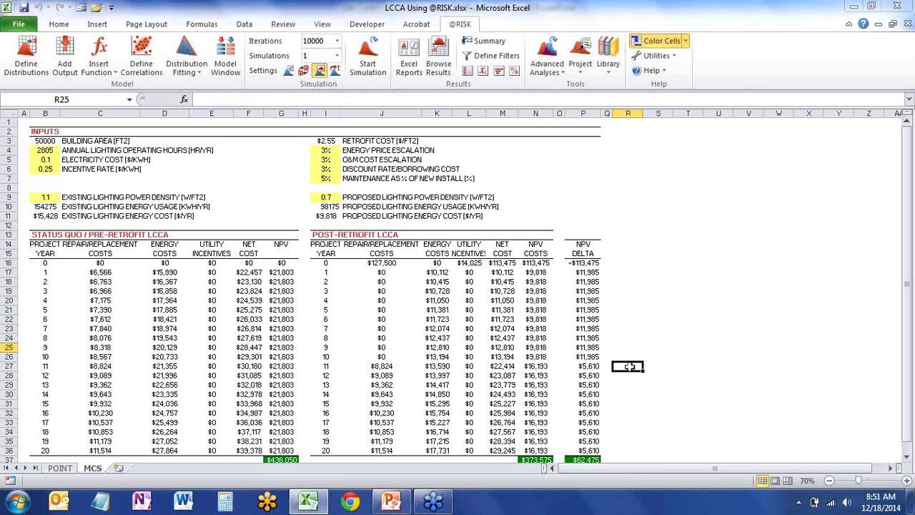
left_click(629, 375)
left_click(629, 385)
left_click(629, 394)
left_click(629, 403)
left_click(629, 412)
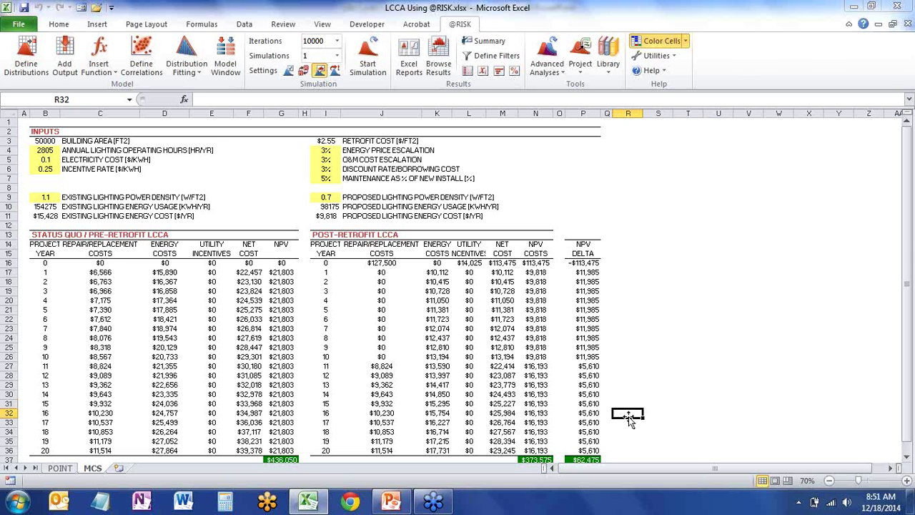
left_click(629, 422)
left_click(629, 432)
left_click(629, 441)
left_click(627, 450)
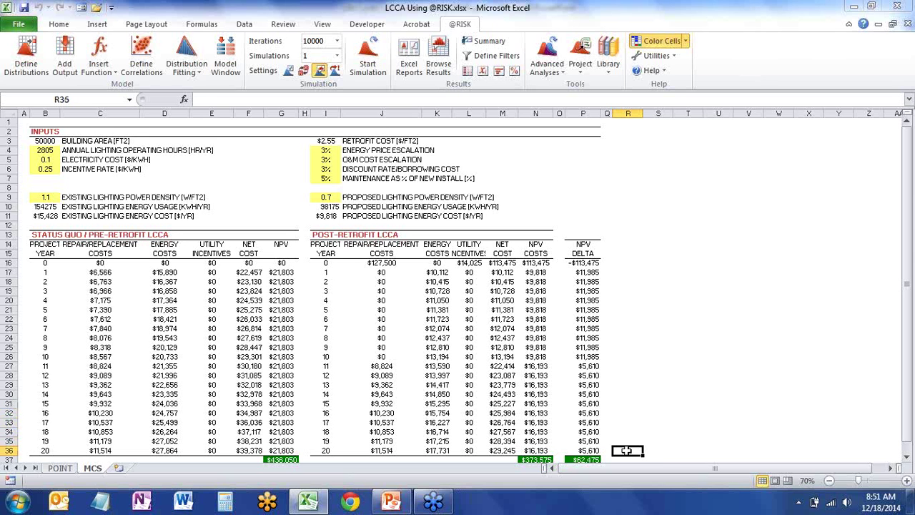
left_click(629, 356)
left_click(629, 301)
left_click(629, 263)
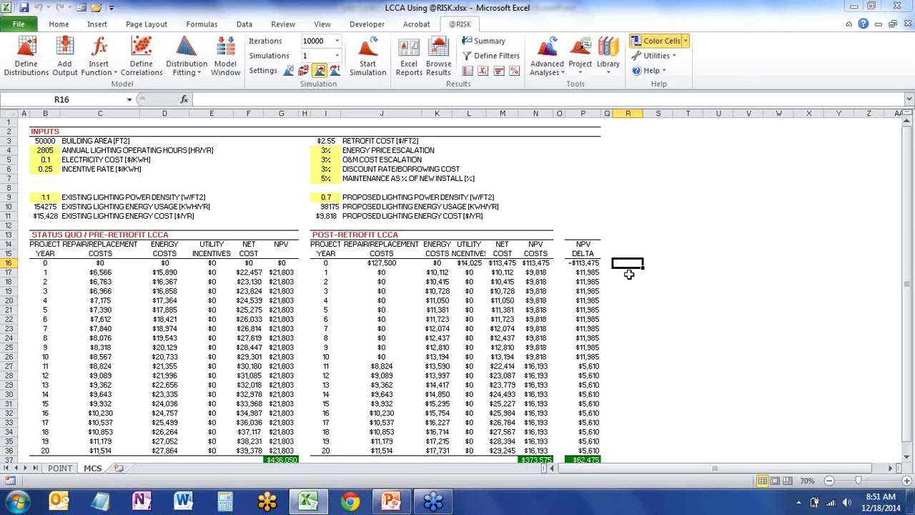
left_click(629, 272)
left_click(629, 282)
left_click(629, 291)
left_click(629, 300)
left_click(629, 310)
left_click(629, 319)
left_click(630, 328)
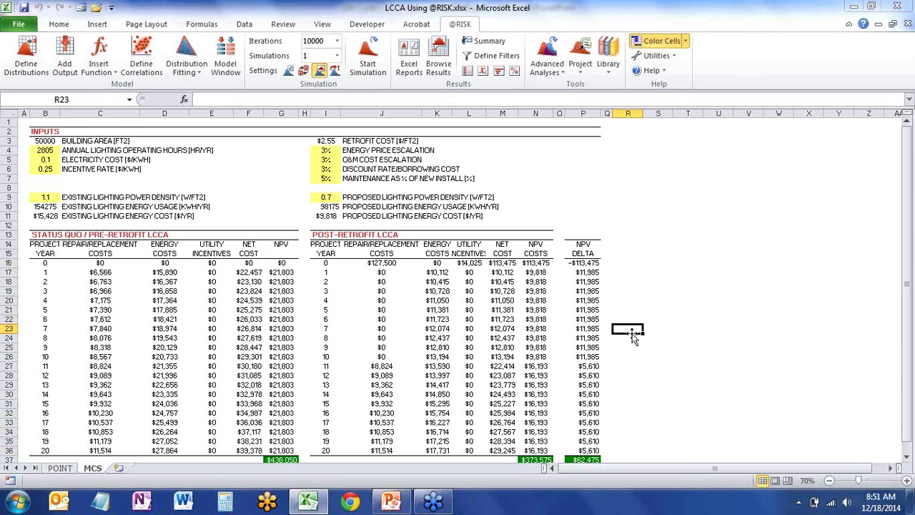
left_click(632, 337)
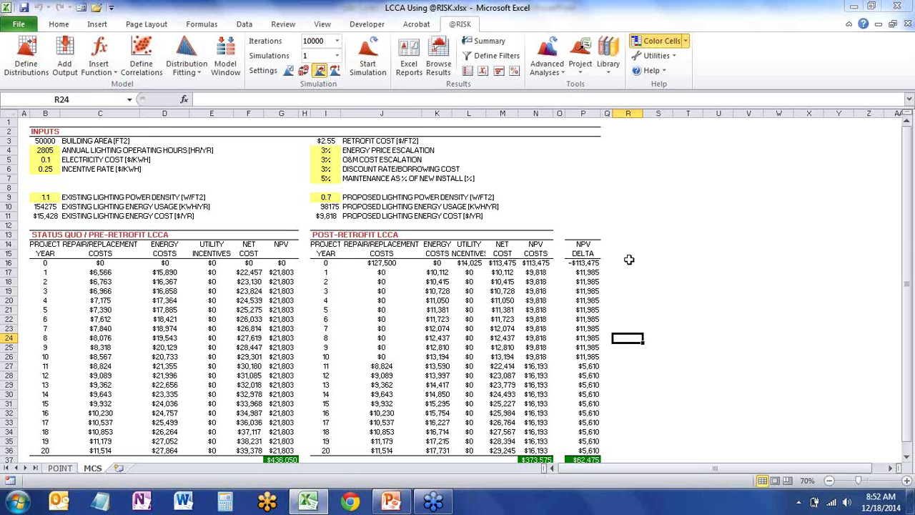
- Show the Q&A slide in PowerPoint, revisit the MCS sheet in Excel with cell A1 selected, and return to the Q&A slide
left_click(391, 502)
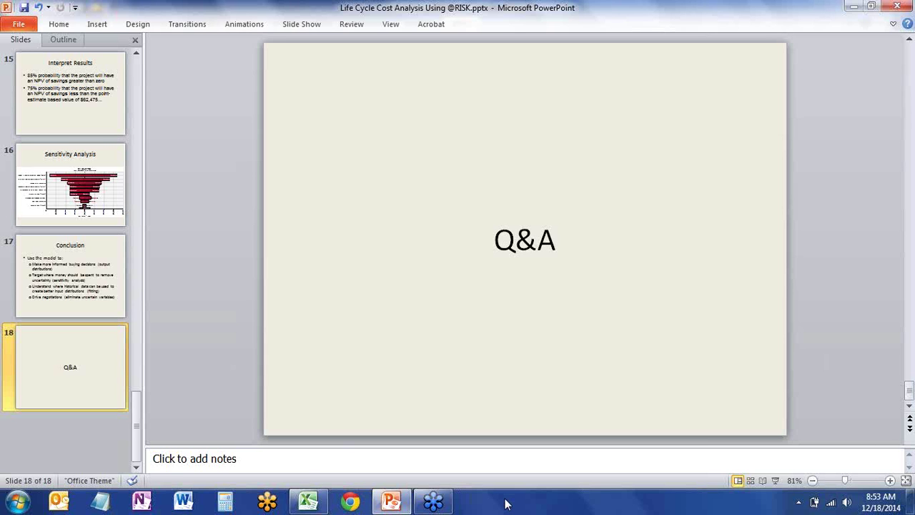
left_click(322, 499)
left_click(658, 207)
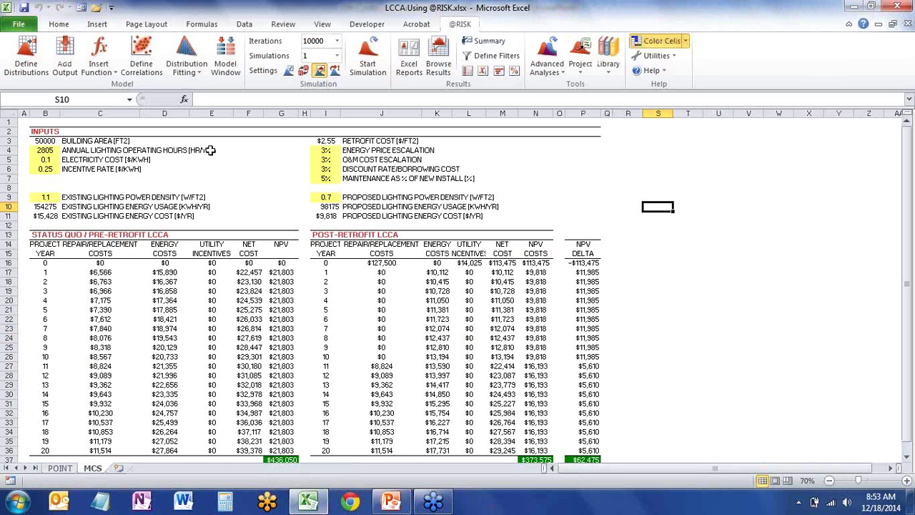
left_click(24, 122)
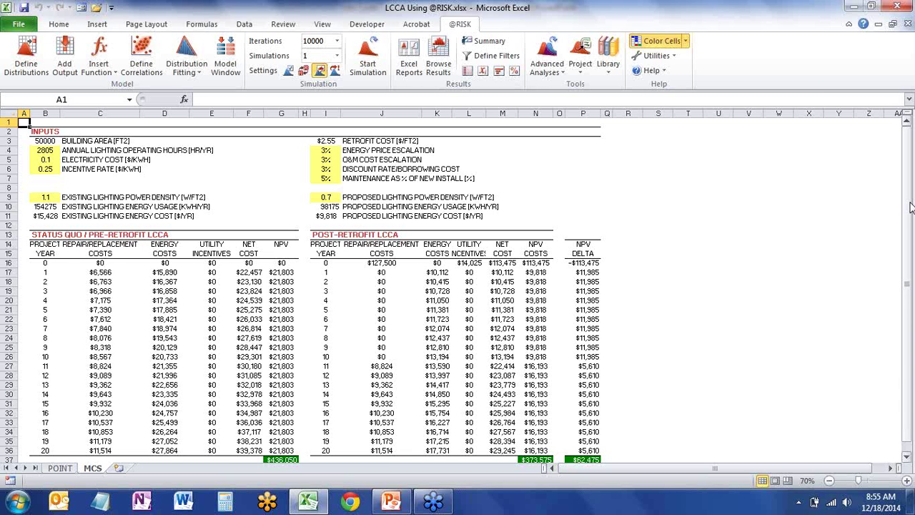
left_click(393, 500)
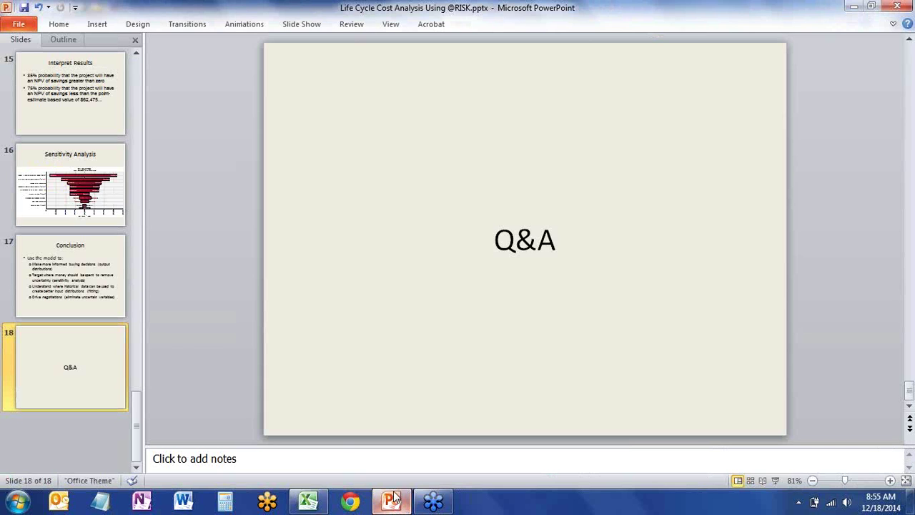